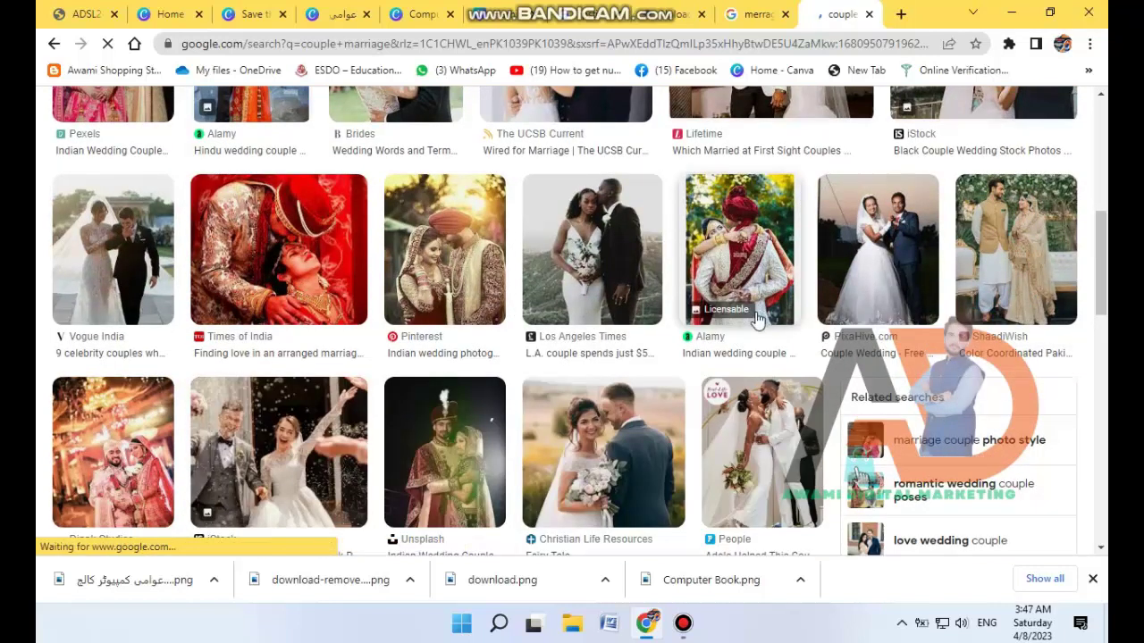
Request saving the picture of the bride and groom in an open field from the couple marriage image results
{"action": "scroll", "coordinate": [757, 319], "scroll_direction": "down", "scroll_amount": 2}
{"action": "right_click", "coordinate": [589, 266]}
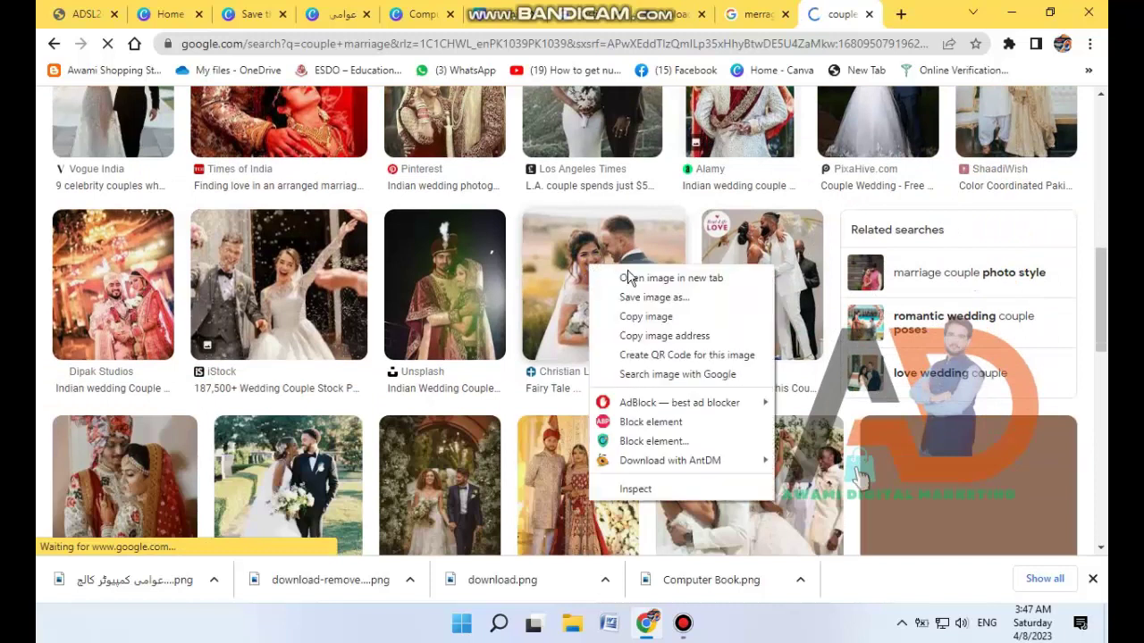
{"action": "left_click", "coordinate": [641, 300]}
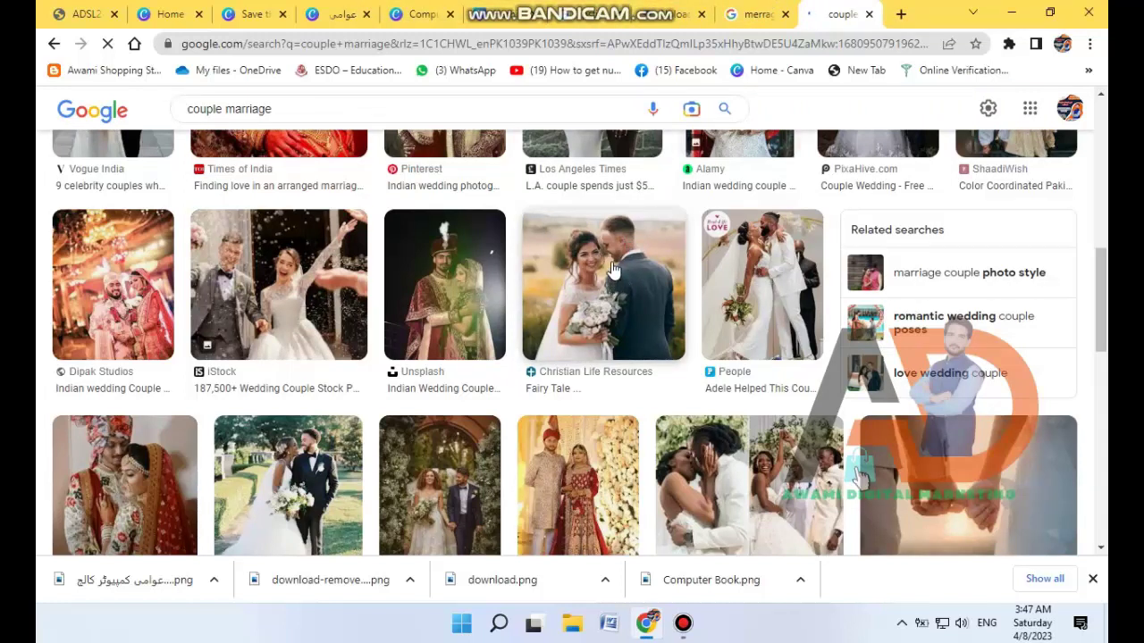
{"action": "scroll", "coordinate": [613, 272], "scroll_direction": "down", "scroll_amount": 3}
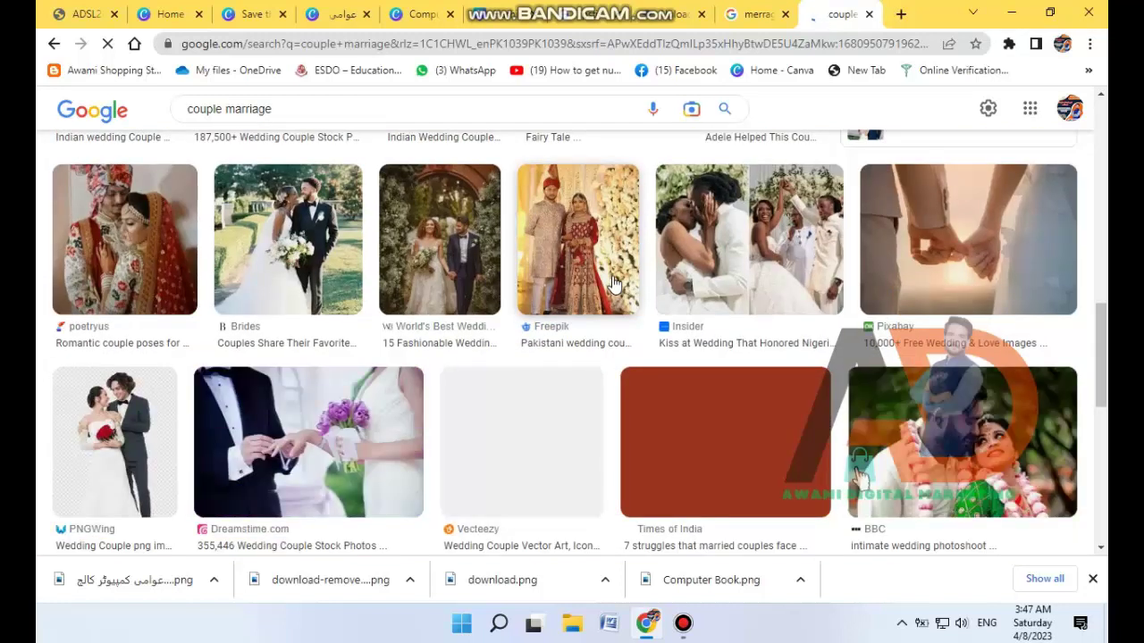
{"action": "scroll", "coordinate": [613, 283], "scroll_direction": "up", "scroll_amount": 2}
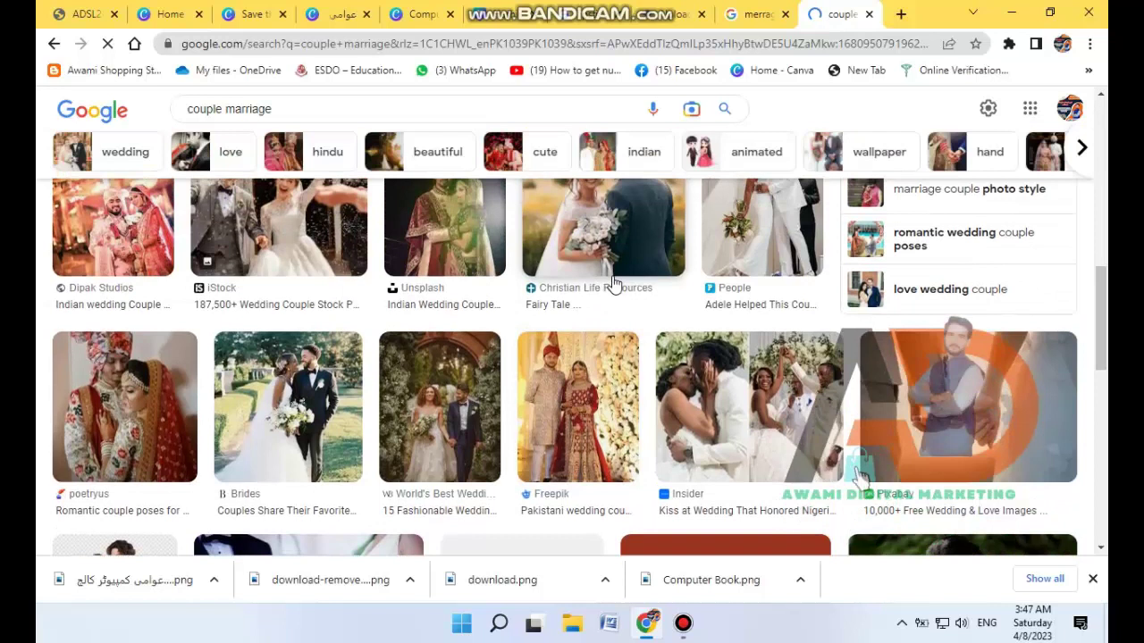
{"action": "scroll", "coordinate": [613, 283], "scroll_direction": "up", "scroll_amount": 2}
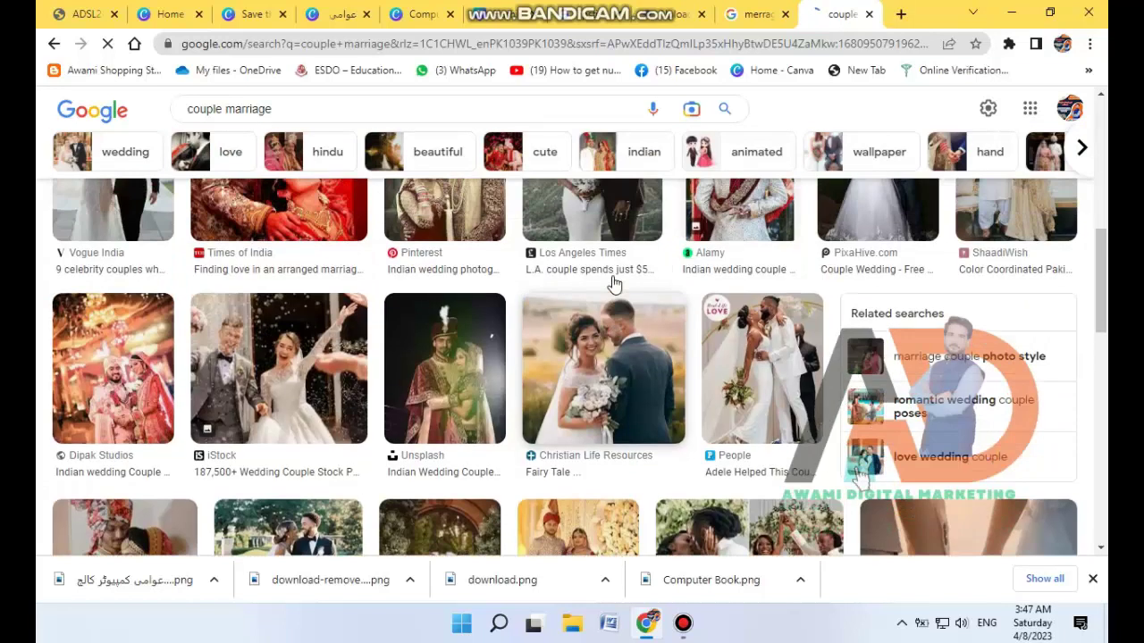
{"action": "right_click", "coordinate": [592, 333]}
{"action": "left_click", "coordinate": [653, 367]}
Look through the couple marriage image results for wedding photos
{"action": "scroll", "coordinate": [632, 360], "scroll_direction": "down", "scroll_amount": 8}
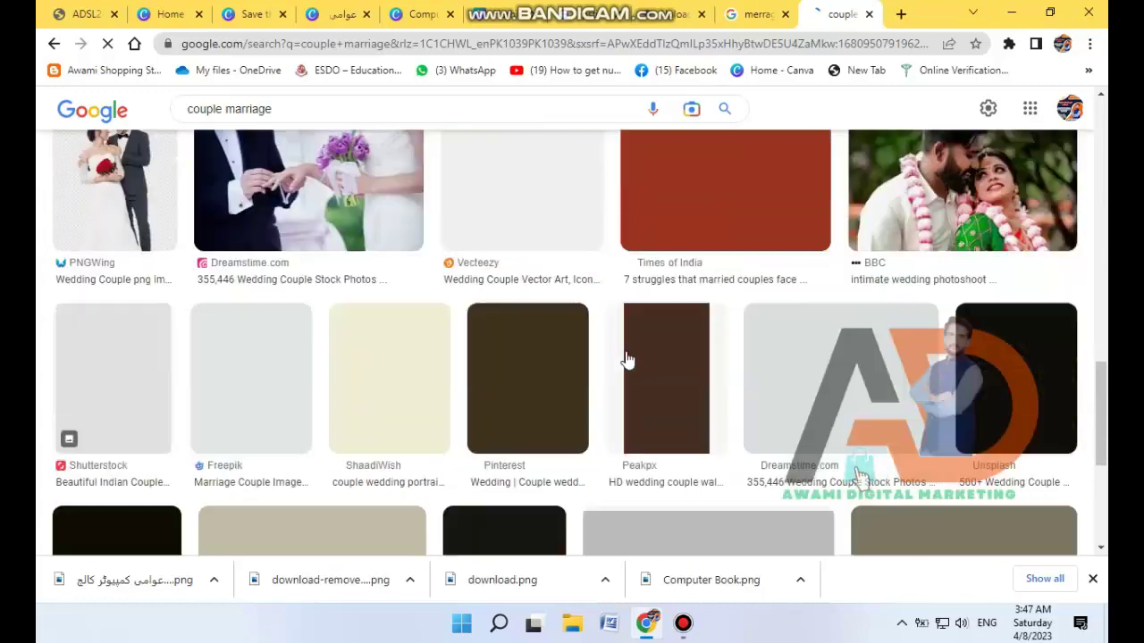
{"action": "scroll", "coordinate": [613, 364], "scroll_direction": "up", "scroll_amount": 3}
{"action": "scroll", "coordinate": [612, 364], "scroll_direction": "up", "scroll_amount": 10}
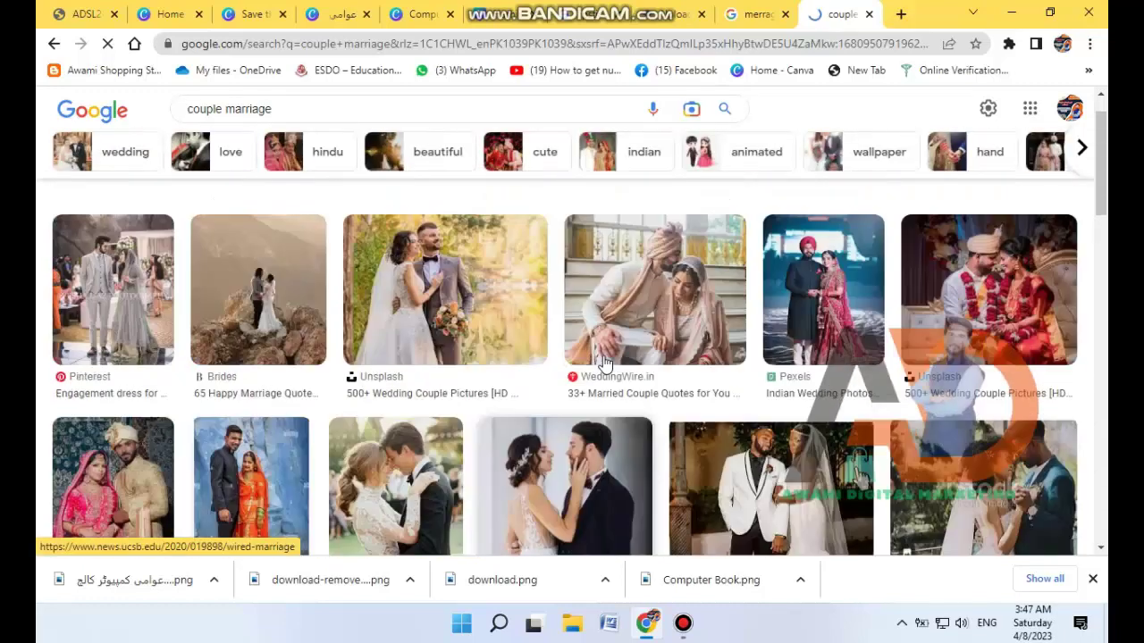
{"action": "scroll", "coordinate": [604, 363], "scroll_direction": "down", "scroll_amount": 1}
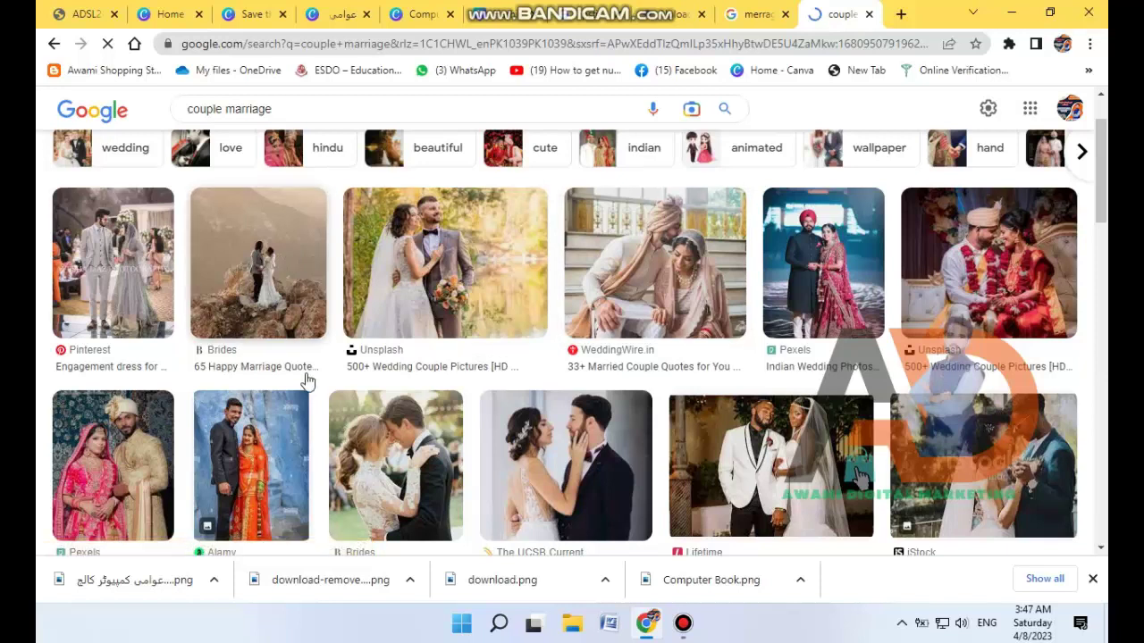
{"action": "scroll", "coordinate": [307, 381], "scroll_direction": "down", "scroll_amount": 1}
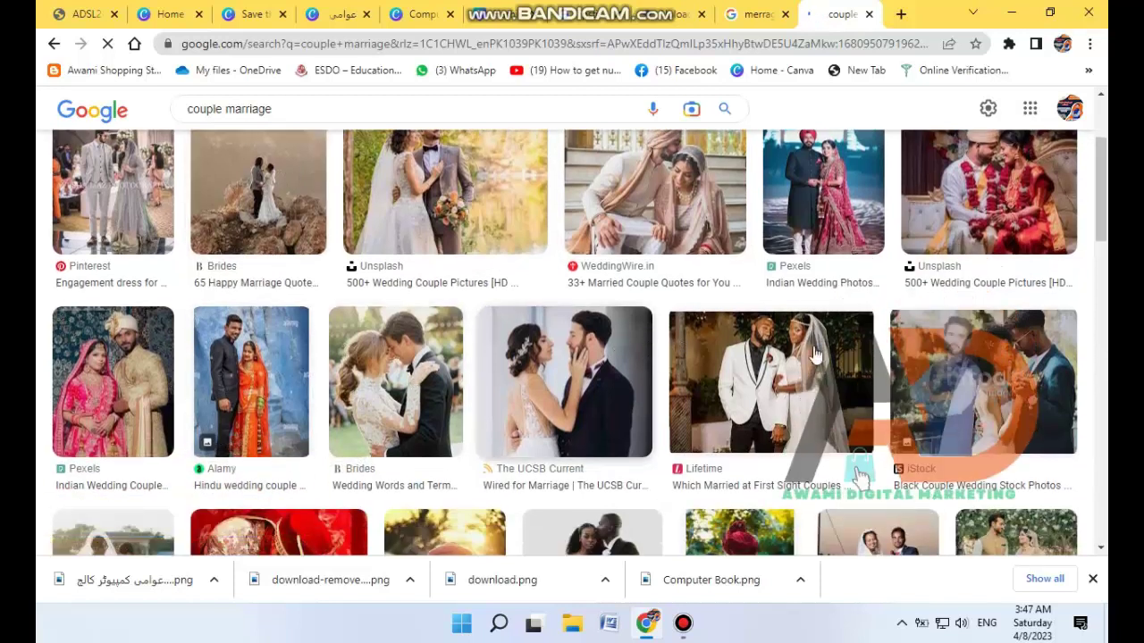
{"action": "scroll", "coordinate": [754, 367], "scroll_direction": "up", "scroll_amount": 1}
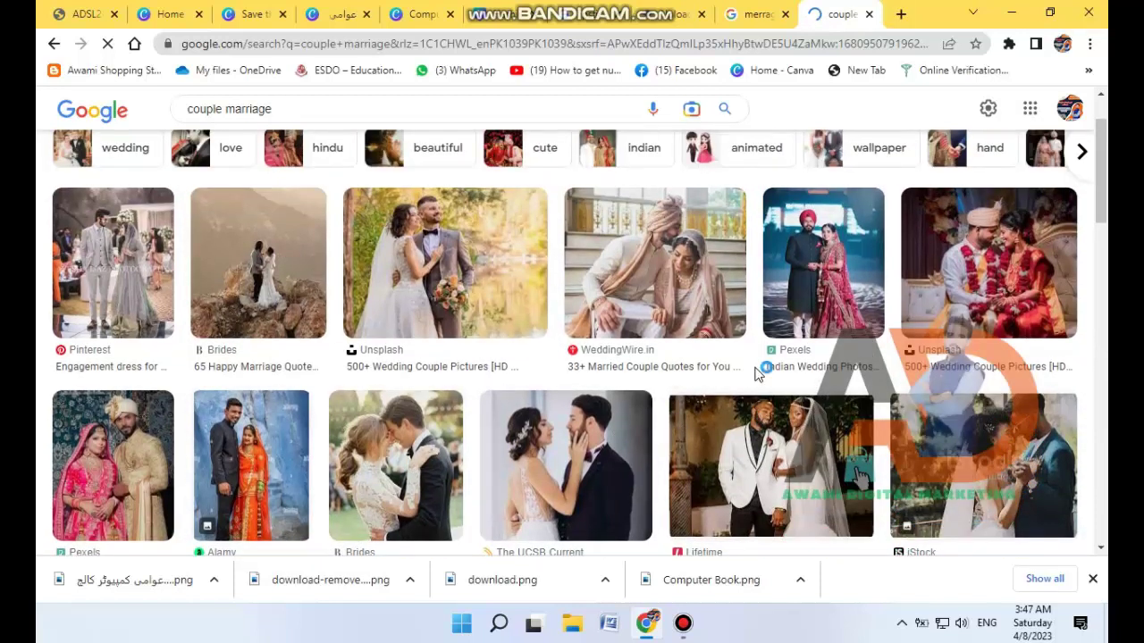
{"action": "scroll", "coordinate": [749, 372], "scroll_direction": "up", "scroll_amount": 1}
{"action": "scroll", "coordinate": [597, 353], "scroll_direction": "down", "scroll_amount": 5}
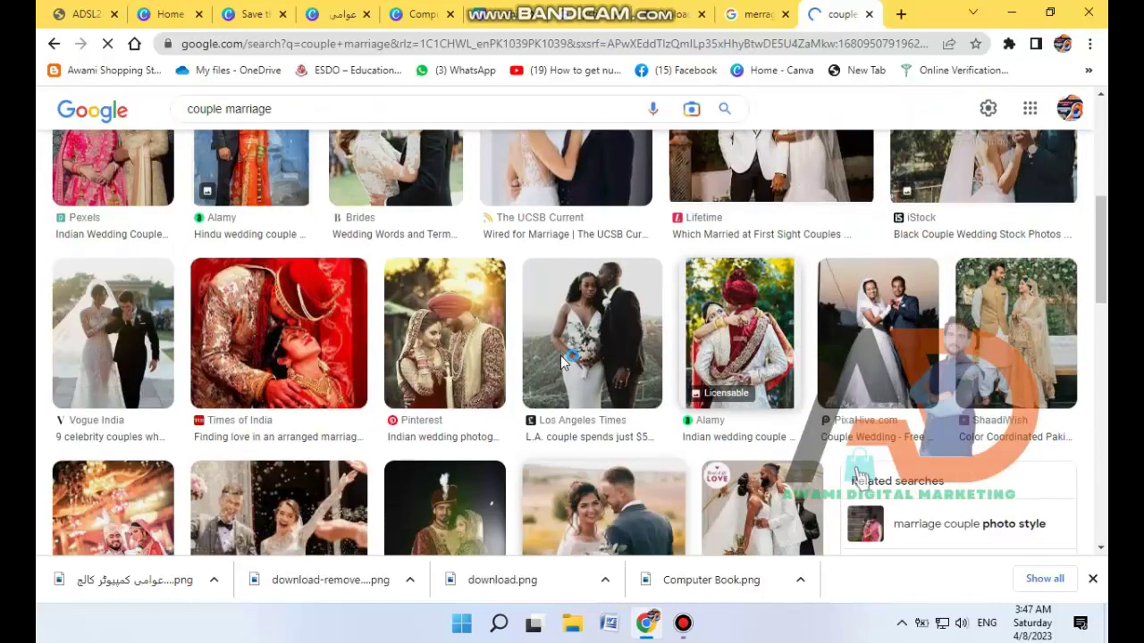
{"action": "scroll", "coordinate": [560, 356], "scroll_direction": "down", "scroll_amount": 1}
{"action": "scroll", "coordinate": [289, 340], "scroll_direction": "down", "scroll_amount": 1}
Save the bride and groom picture to the Desktop as the JPEG "images" and dismiss the duplicate save request
{"action": "key", "text": "ctrl+s"}
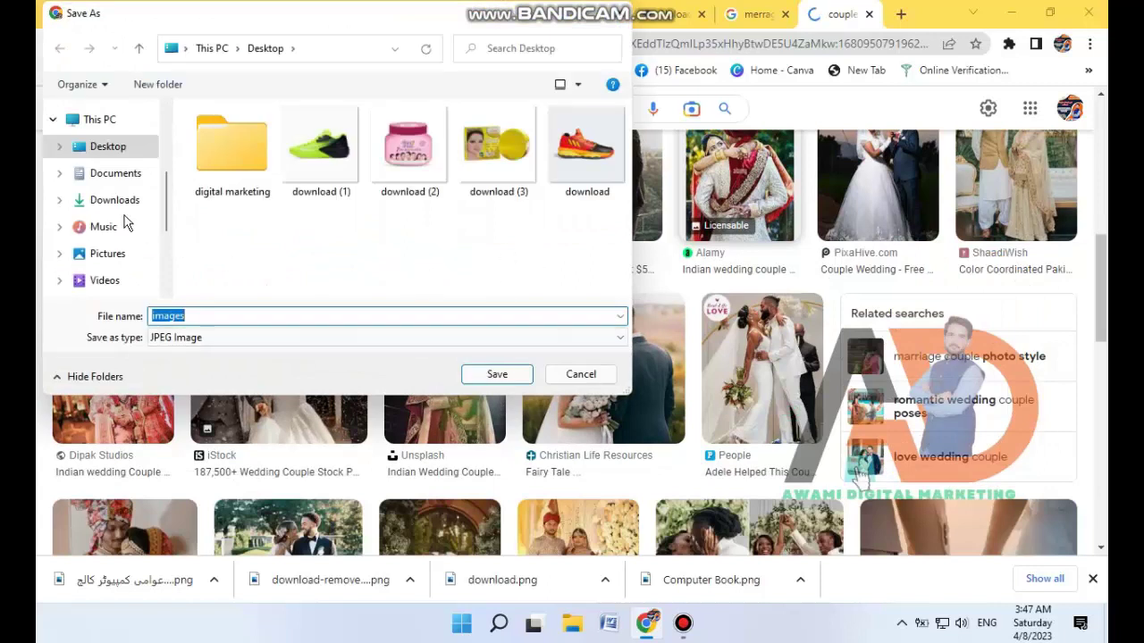
{"action": "left_click", "coordinate": [483, 376]}
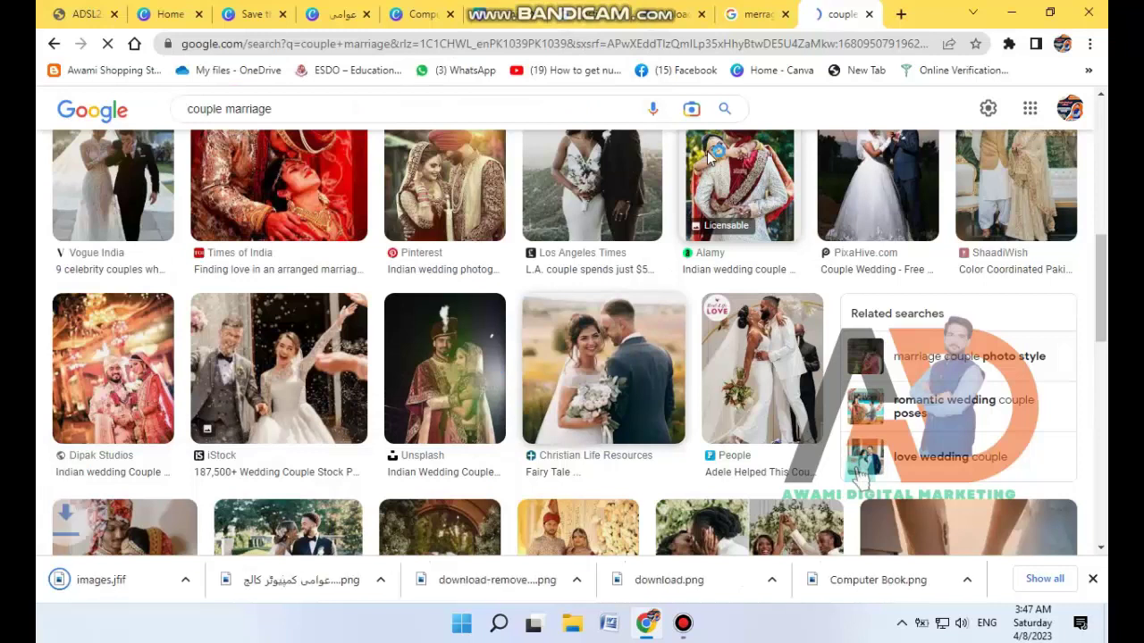
{"action": "right_click", "coordinate": [501, 382]}
{"action": "key", "text": "v"}
{"action": "left_click", "coordinate": [571, 382]}
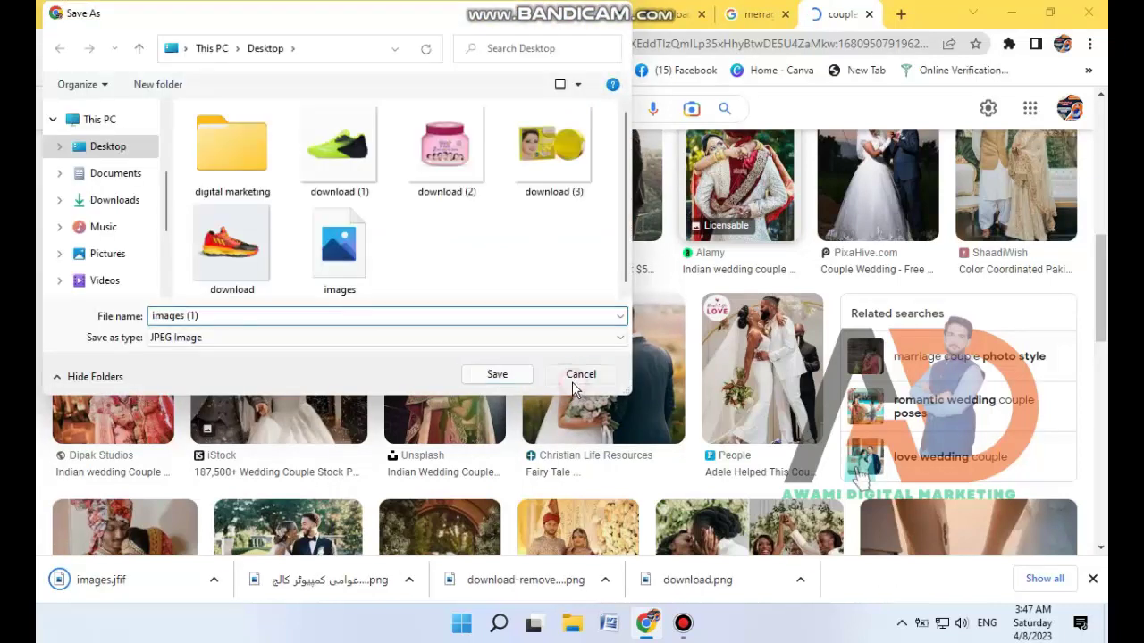
Switch to the Save the date design in Canva and upload the "images" photo from the Desktop
{"action": "left_click", "coordinate": [260, 11]}
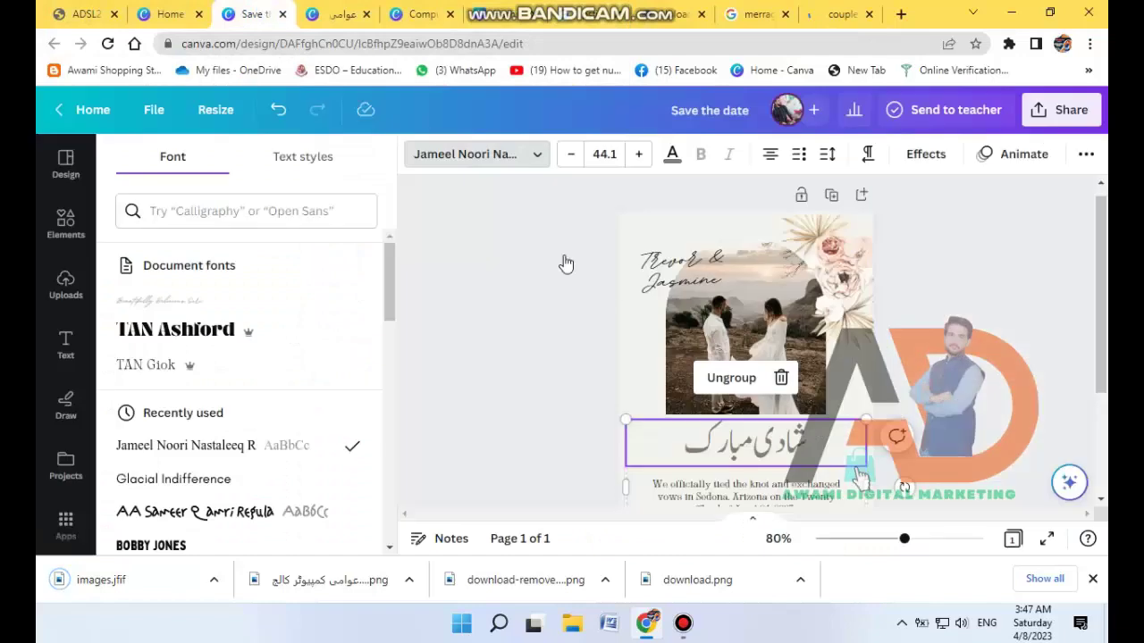
{"action": "left_click", "coordinate": [59, 279]}
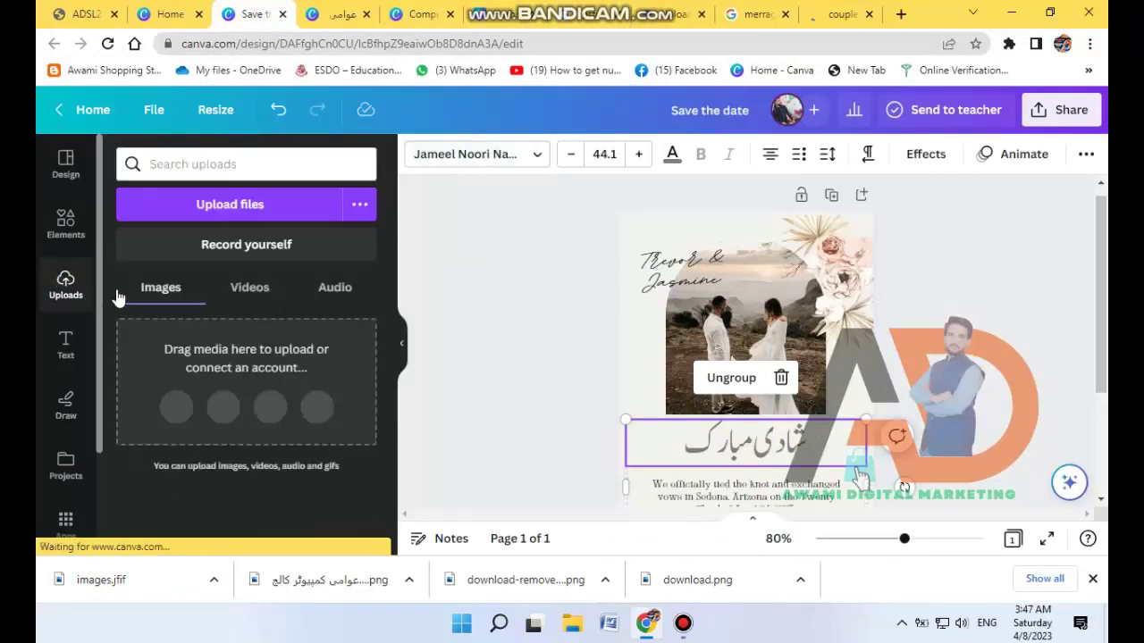
{"action": "left_click", "coordinate": [268, 213]}
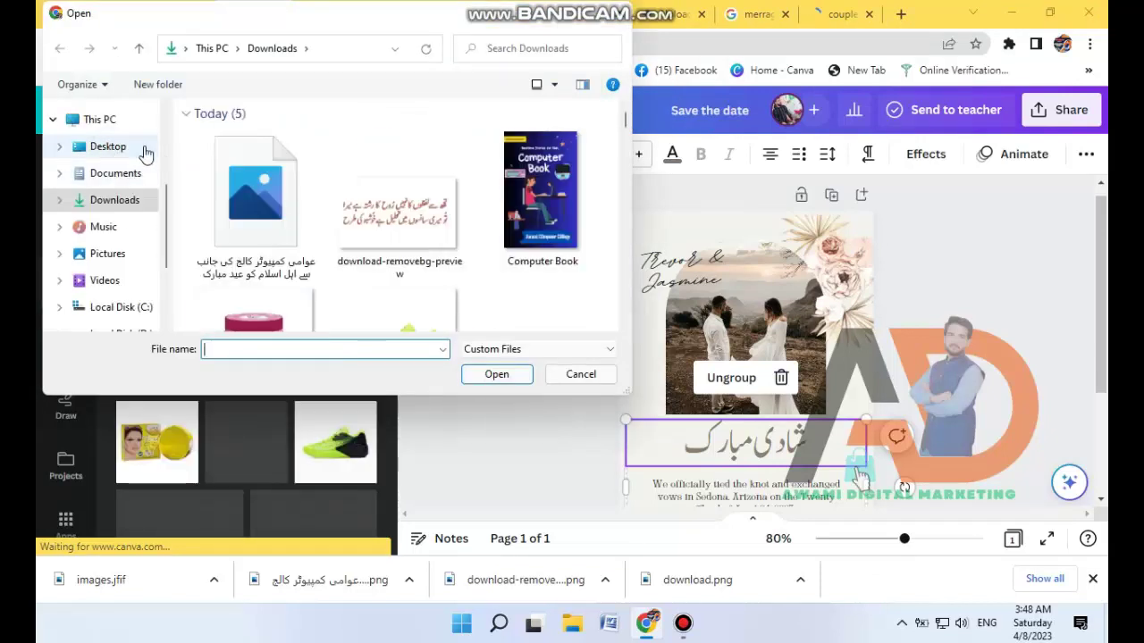
{"action": "left_click", "coordinate": [143, 150]}
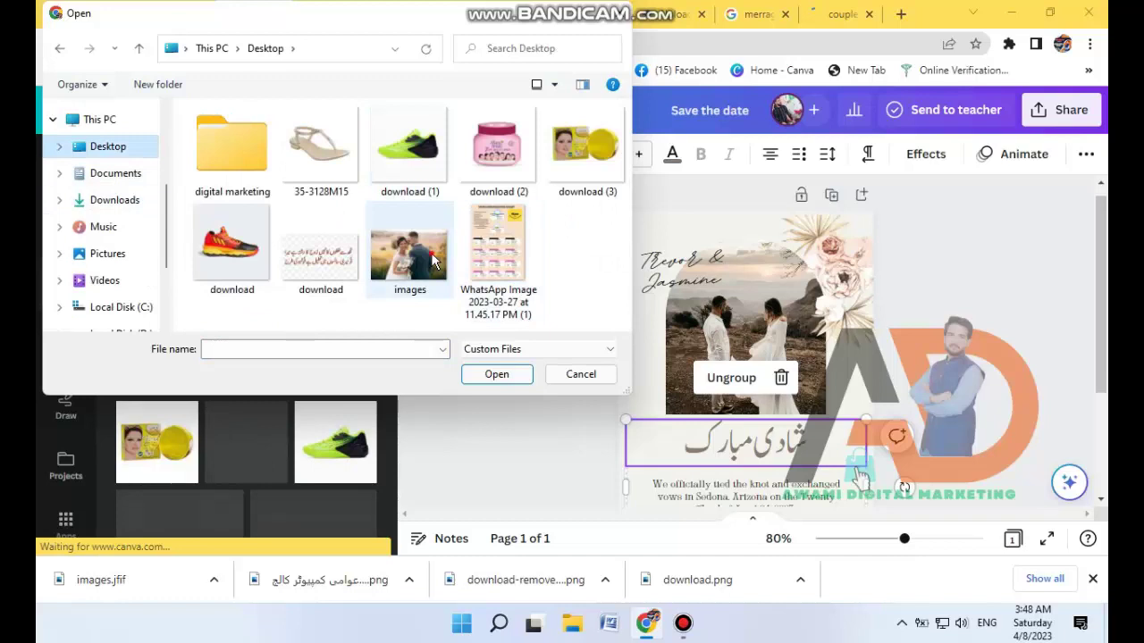
{"action": "left_click", "coordinate": [410, 254]}
{"action": "left_click", "coordinate": [469, 376]}
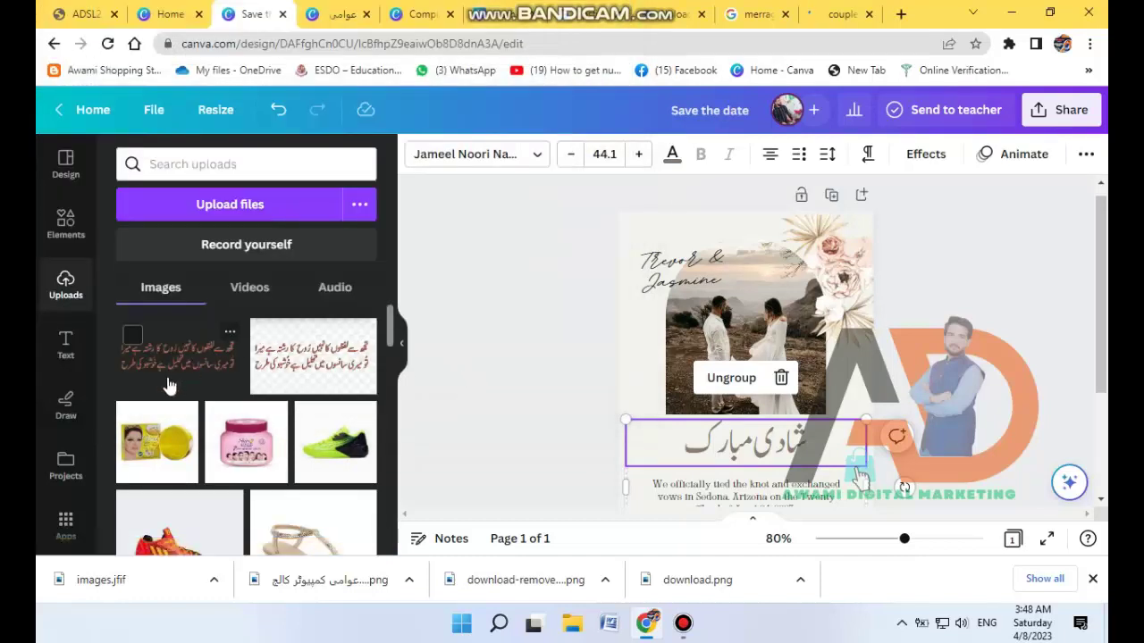
Ungroup the Urdu heading "شادی مبارک" from the text grouped with it
{"action": "left_click", "coordinate": [731, 379]}
{"action": "left_click", "coordinate": [488, 334]}
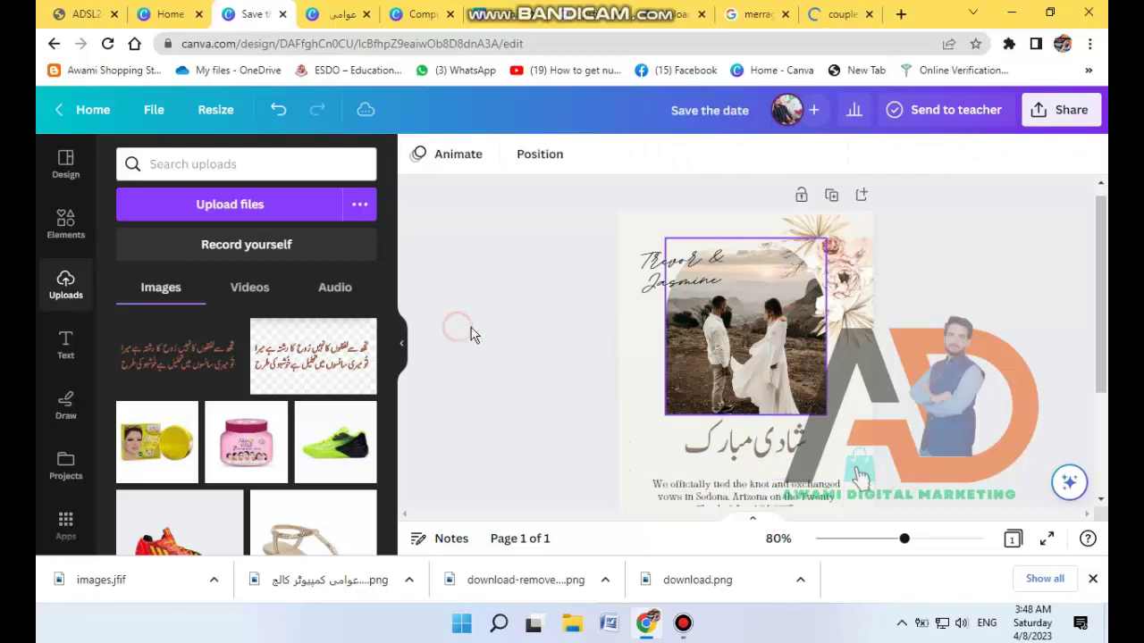
Delete the existing couple photo from the arched frame and fill the frame with the uploaded bride and groom photo
{"action": "left_click", "coordinate": [765, 367]}
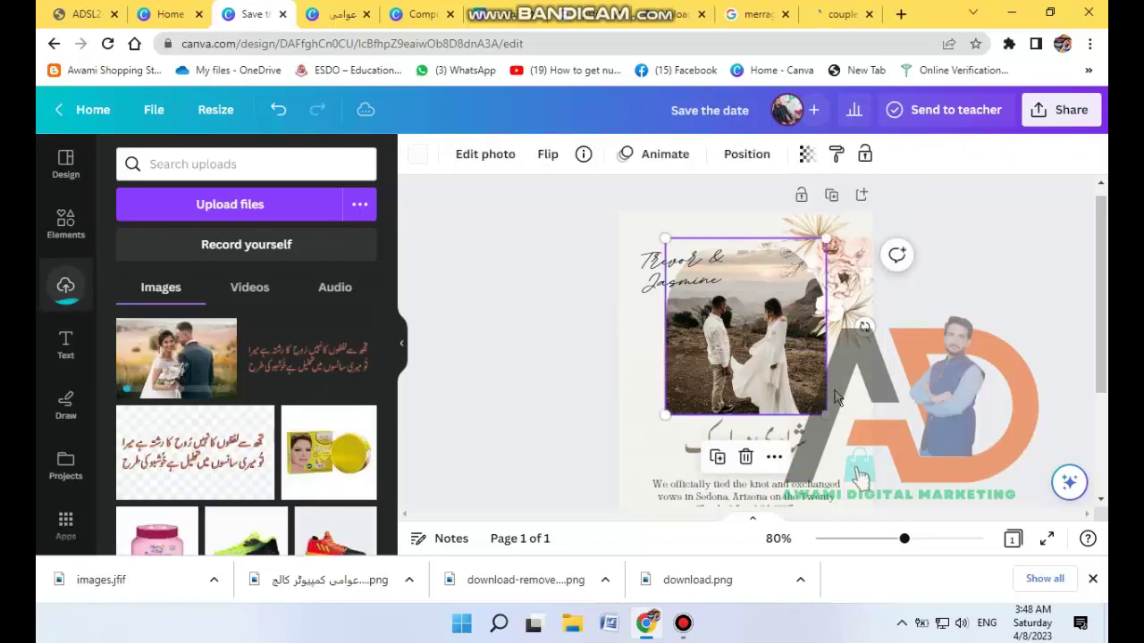
{"action": "left_click", "coordinate": [747, 456]}
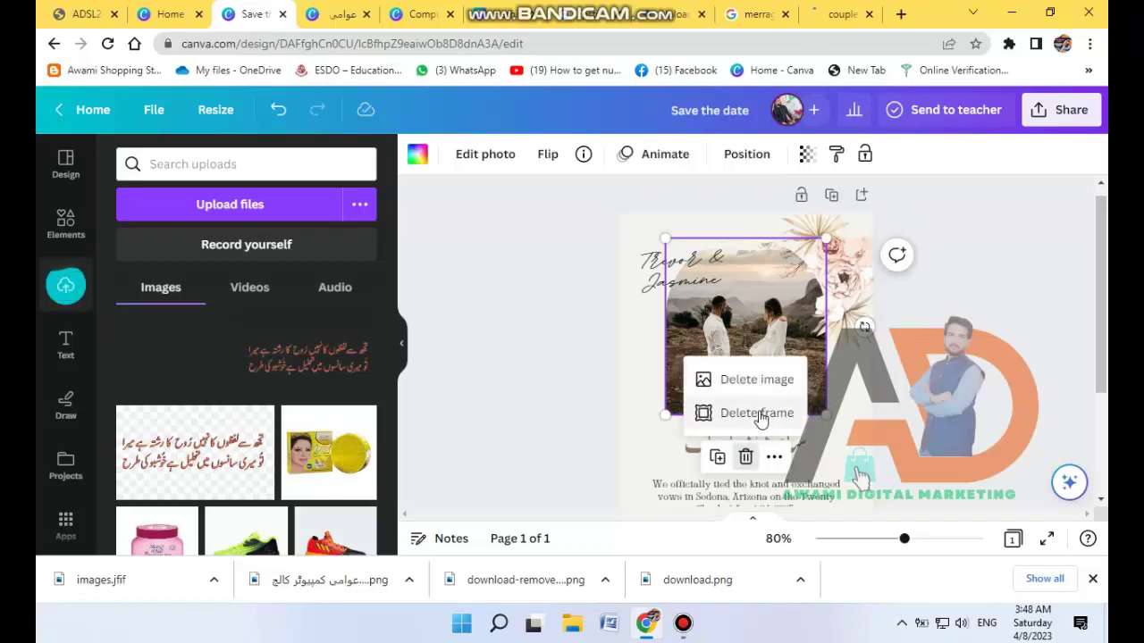
{"action": "left_click", "coordinate": [754, 391]}
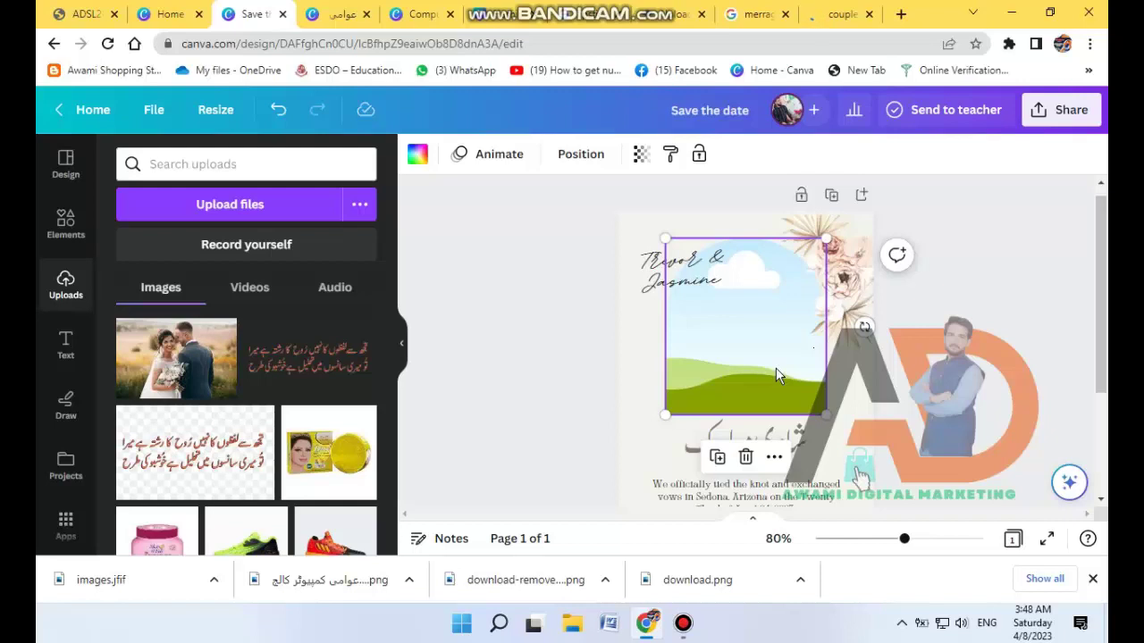
{"action": "left_click", "coordinate": [203, 374]}
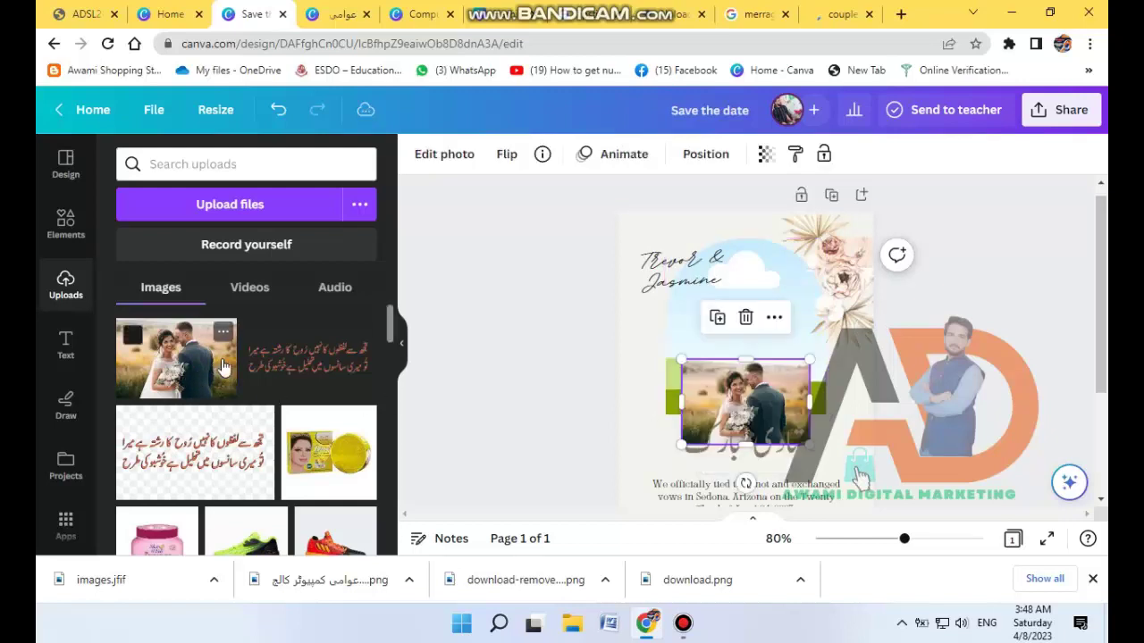
{"action": "left_click_drag", "start_coordinate": [729, 391], "coordinate": [728, 319]}
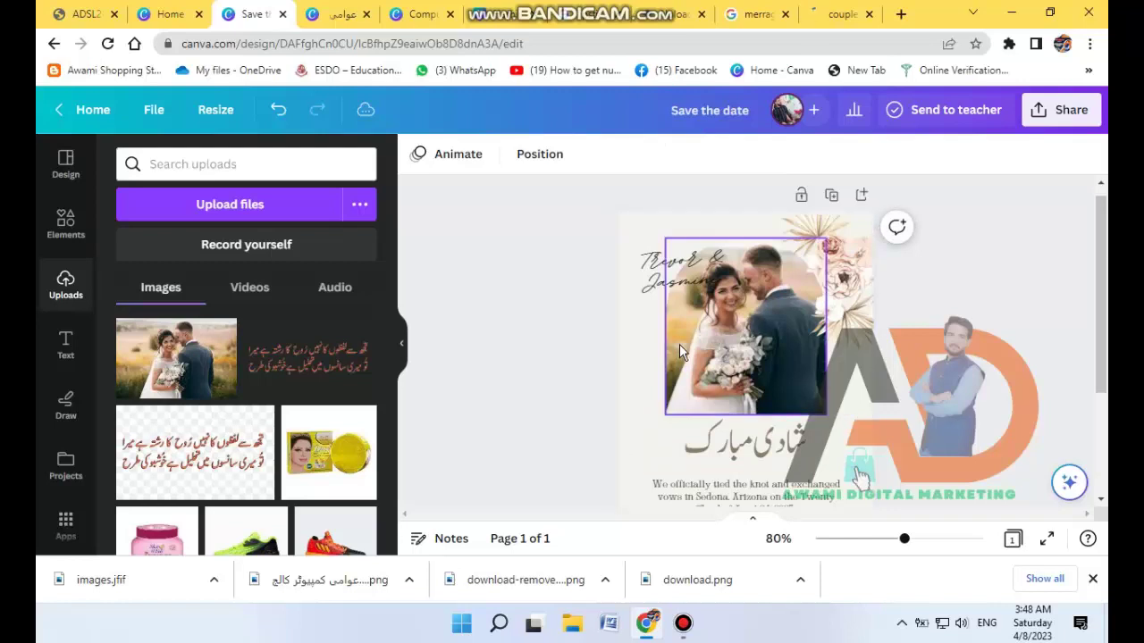
Place the uploaded cutout of the man in the blue vest in the card's lower-right corner and shift the paragraph left
{"action": "scroll", "coordinate": [679, 344], "scroll_direction": "down", "scroll_amount": 3}
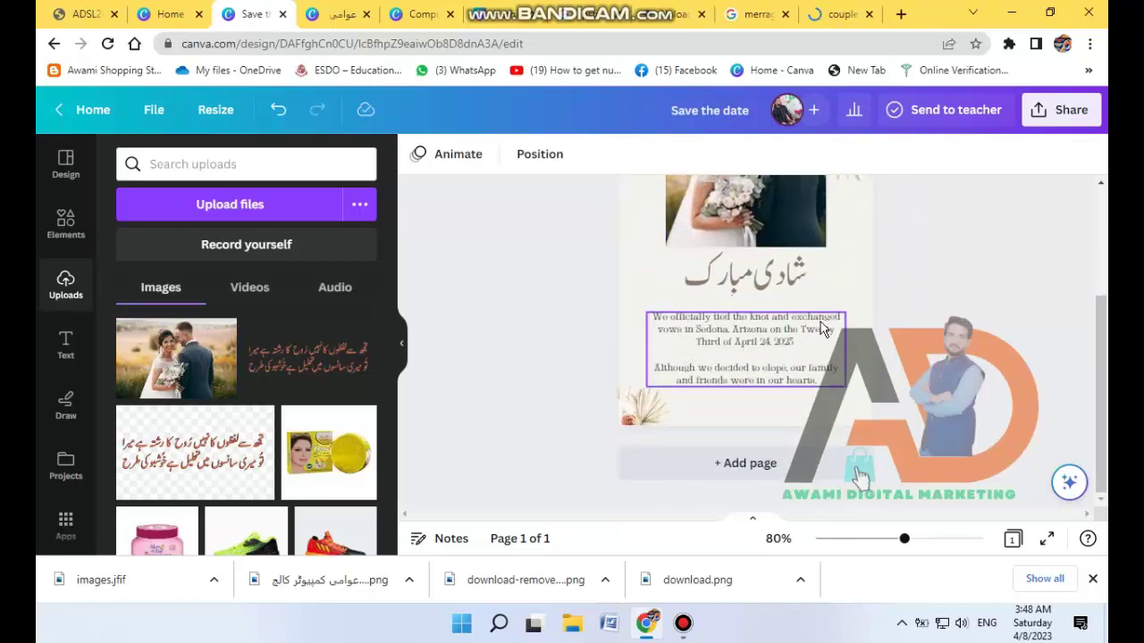
{"action": "scroll", "coordinate": [822, 329], "scroll_direction": "up", "scroll_amount": 2}
{"action": "scroll", "coordinate": [804, 340], "scroll_direction": "down", "scroll_amount": 1}
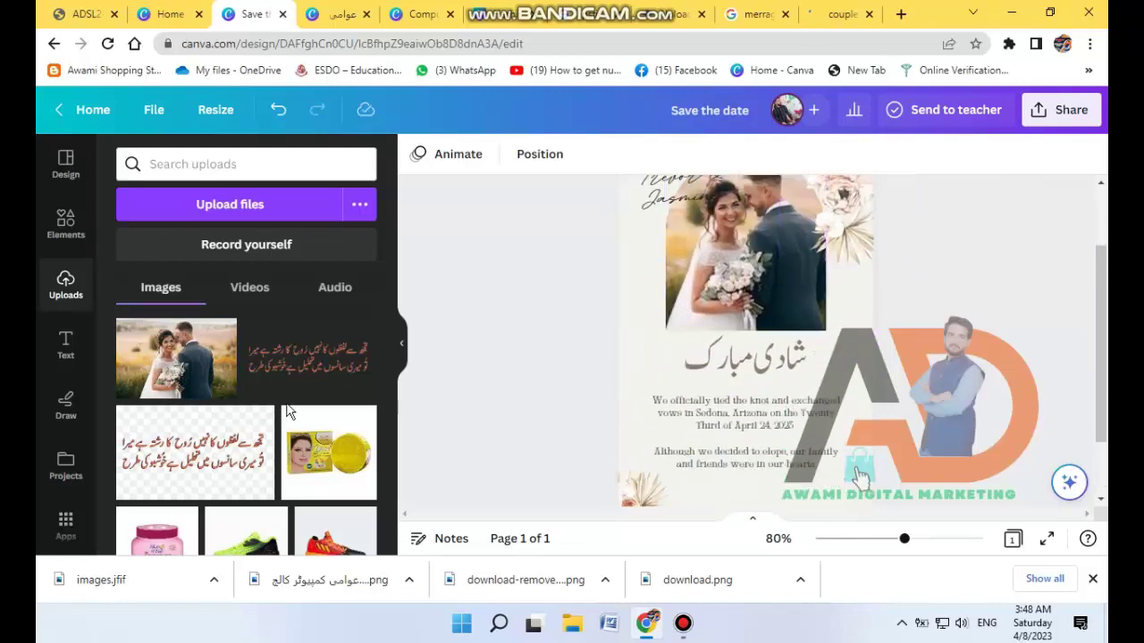
{"action": "scroll", "coordinate": [288, 411], "scroll_direction": "down", "scroll_amount": 6}
{"action": "scroll", "coordinate": [266, 411], "scroll_direction": "down", "scroll_amount": 8}
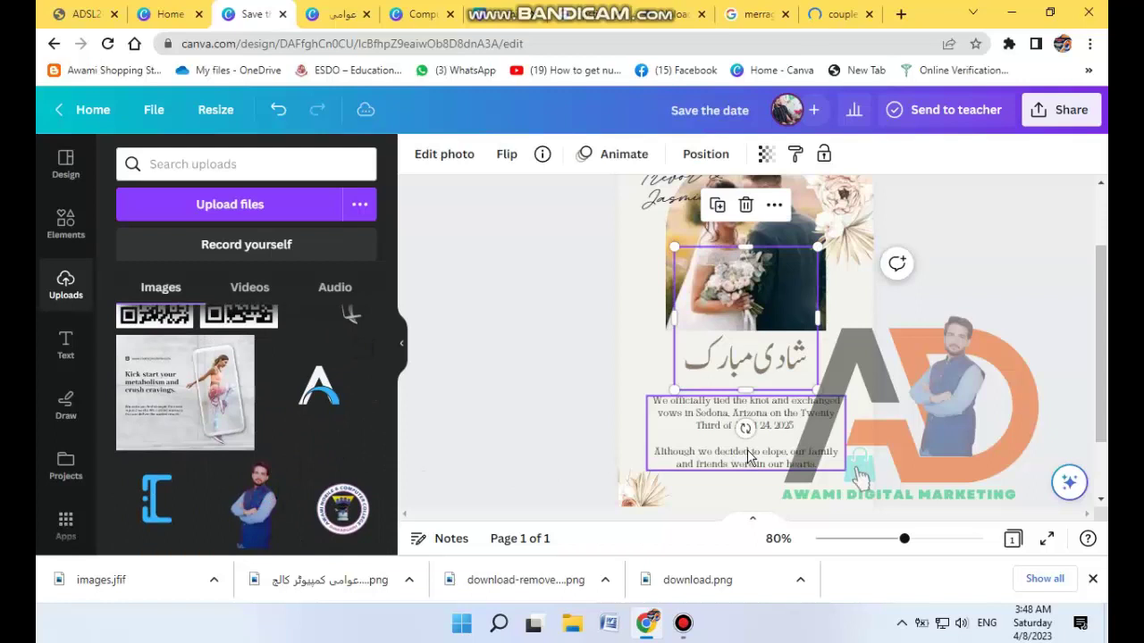
{"action": "left_click_drag", "start_coordinate": [798, 335], "coordinate": [843, 438]}
{"action": "left_click_drag", "start_coordinate": [715, 411], "coordinate": [692, 399]}
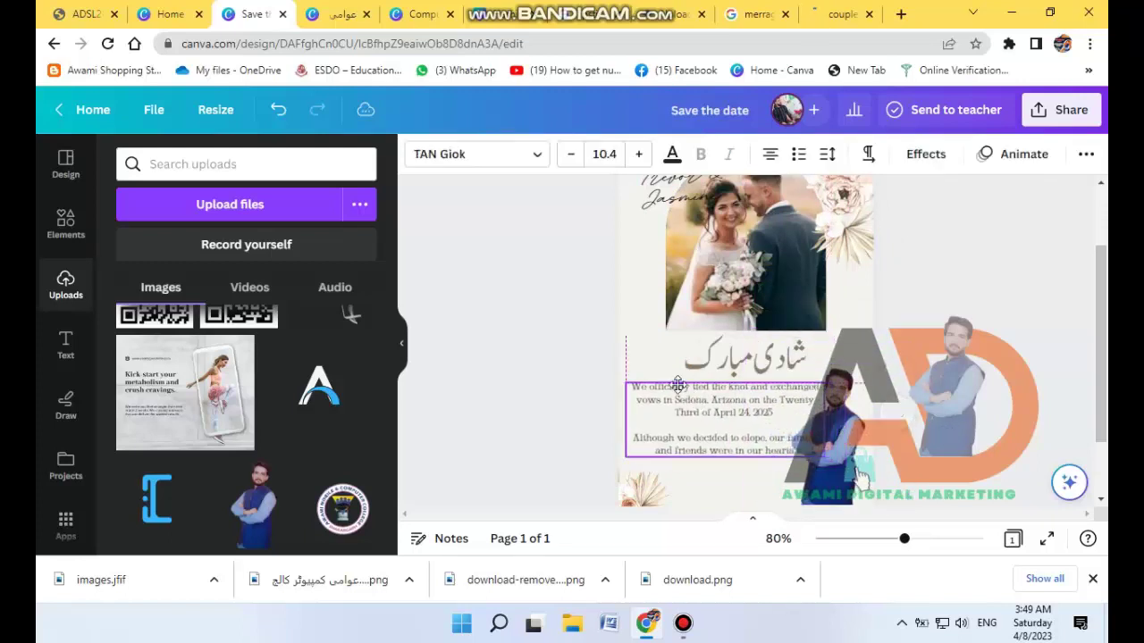
Search the elements for "frame" and scale the paragraph text down to size 8.5
{"action": "left_click", "coordinate": [53, 225]}
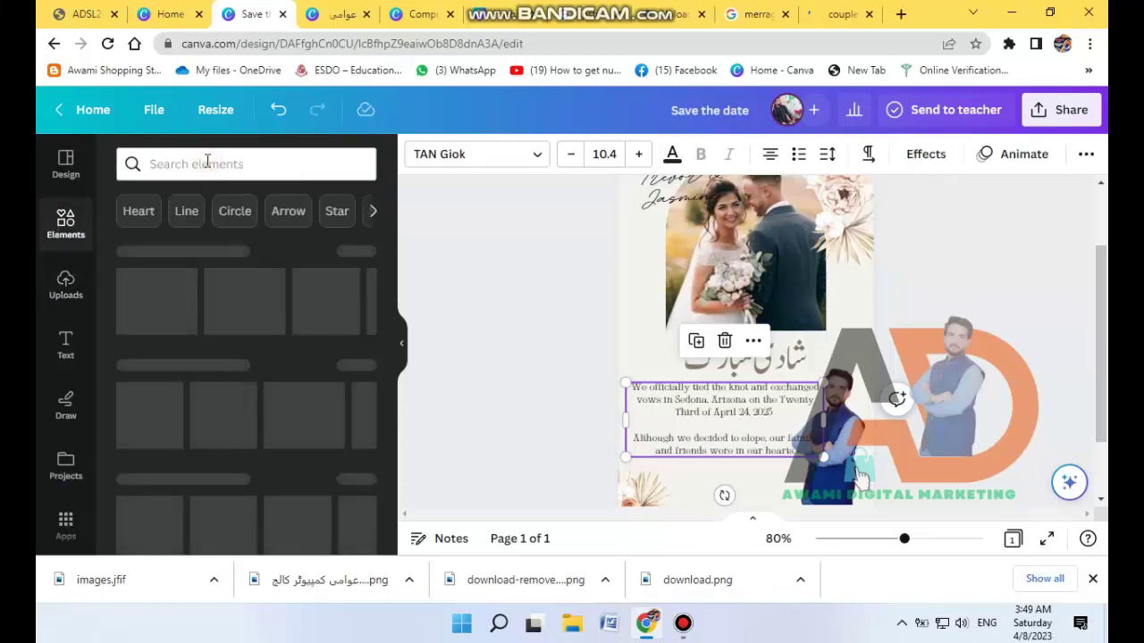
{"action": "left_click", "coordinate": [205, 163]}
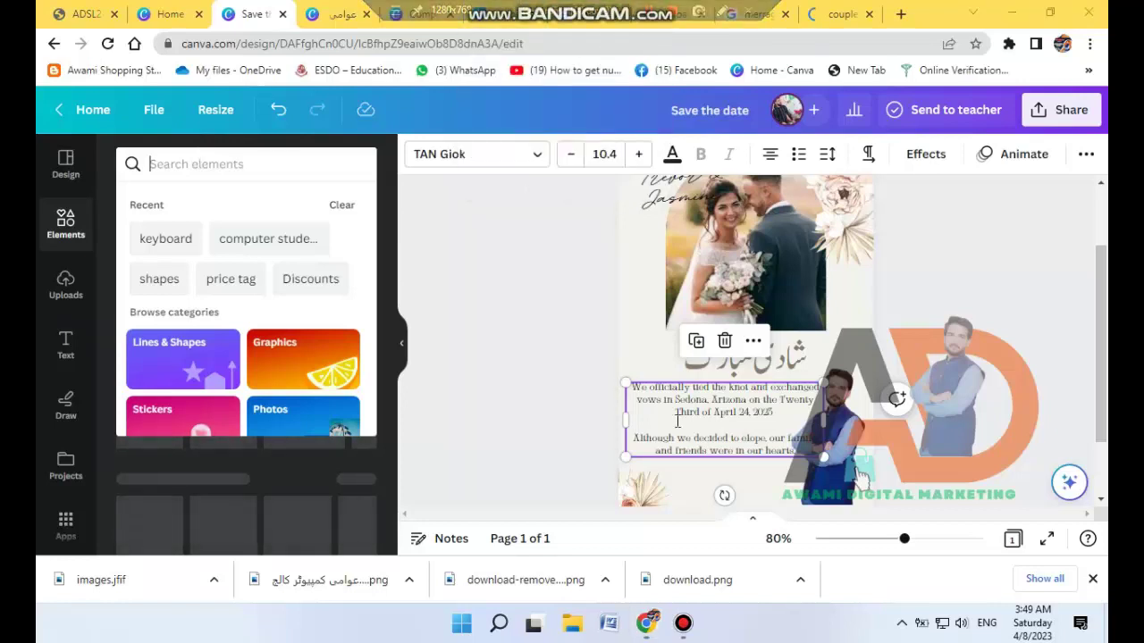
{"action": "type", "text": "frame"}
{"action": "key", "text": "Return"}
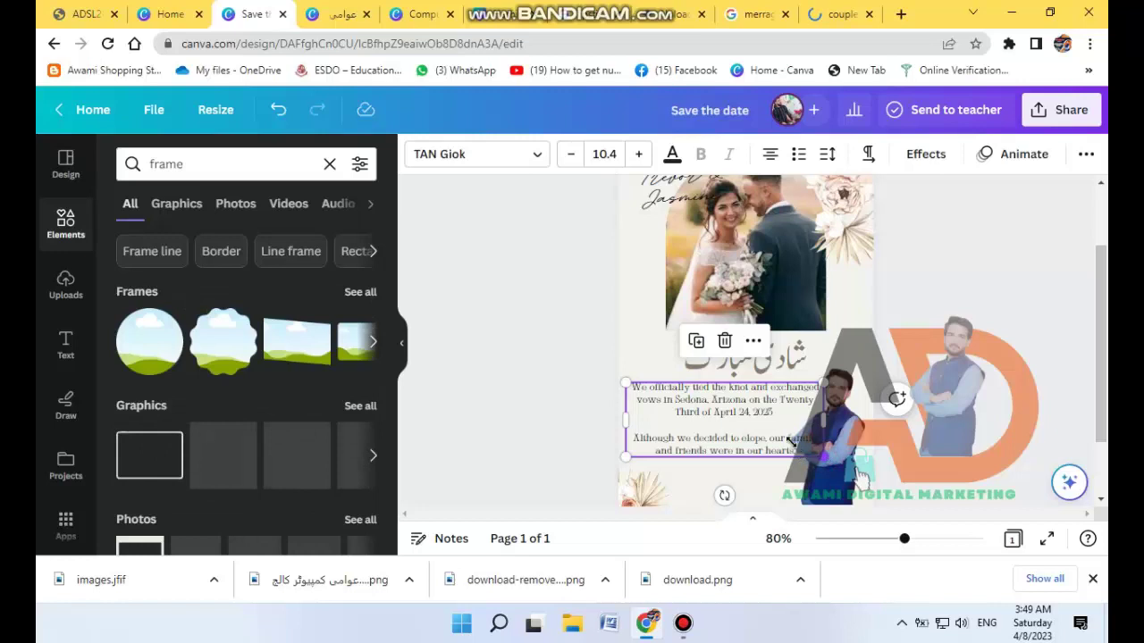
{"action": "left_click_drag", "start_coordinate": [790, 441], "coordinate": [786, 443]}
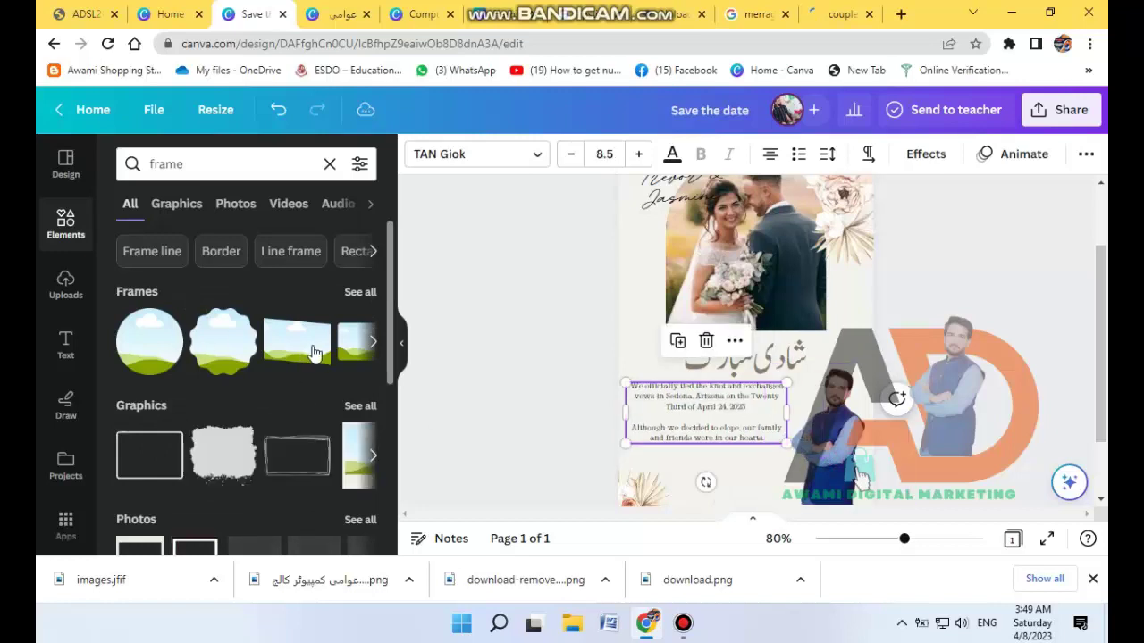
Place the scalloped circle frame over the man's cutout beside the paragraph and shrink it to about the cutout's width
{"action": "scroll", "coordinate": [312, 352], "scroll_direction": "down", "scroll_amount": 1}
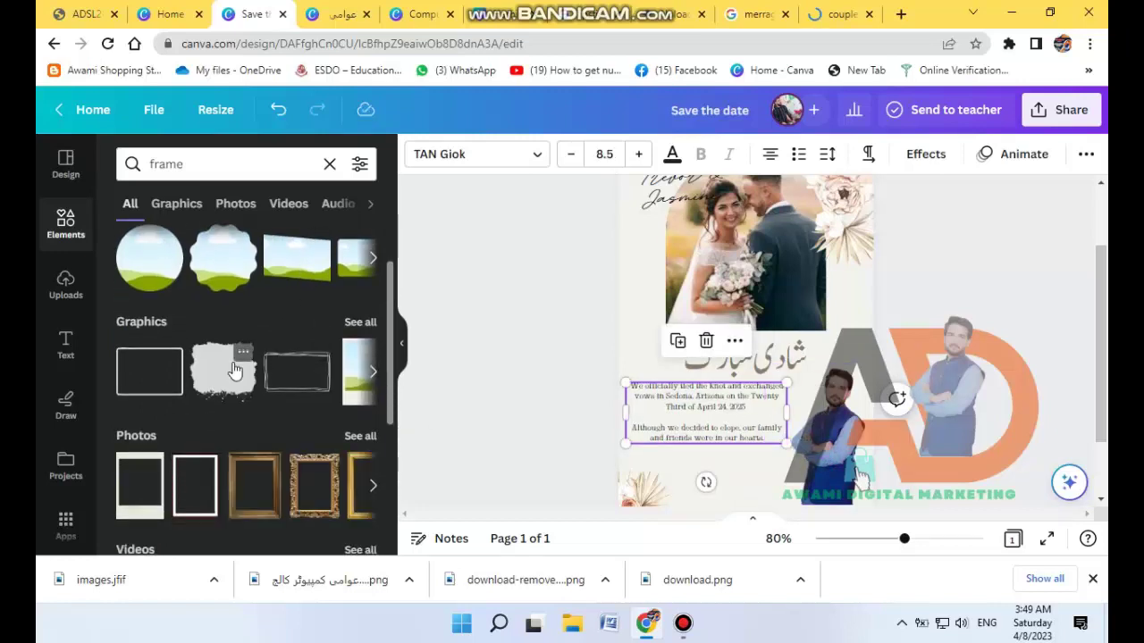
{"action": "left_click", "coordinate": [373, 255]}
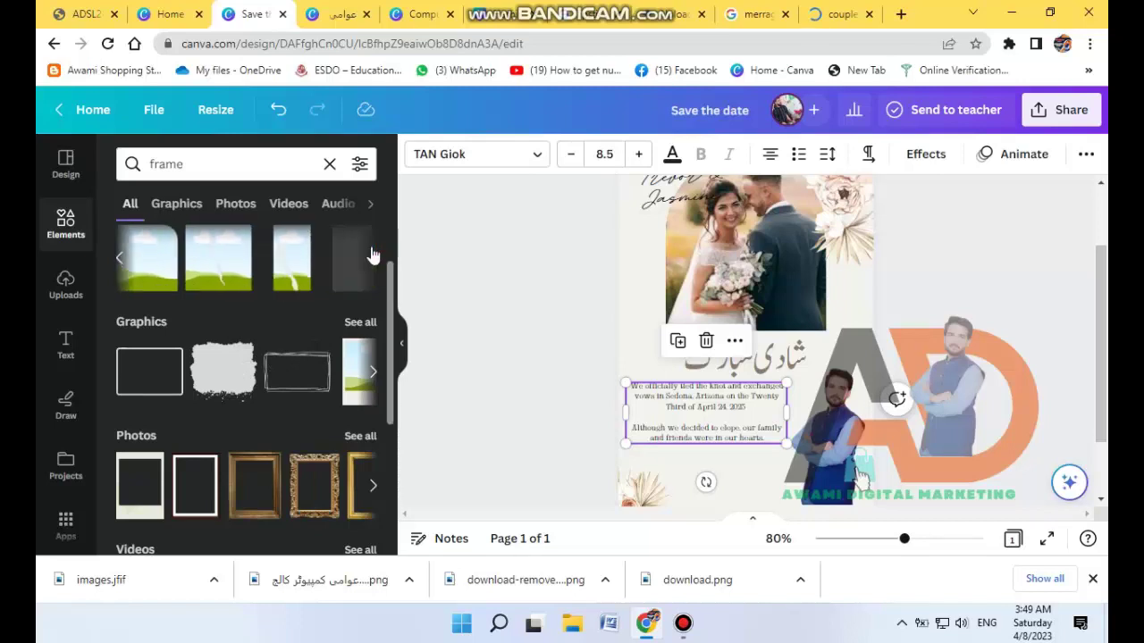
{"action": "left_click", "coordinate": [373, 255]}
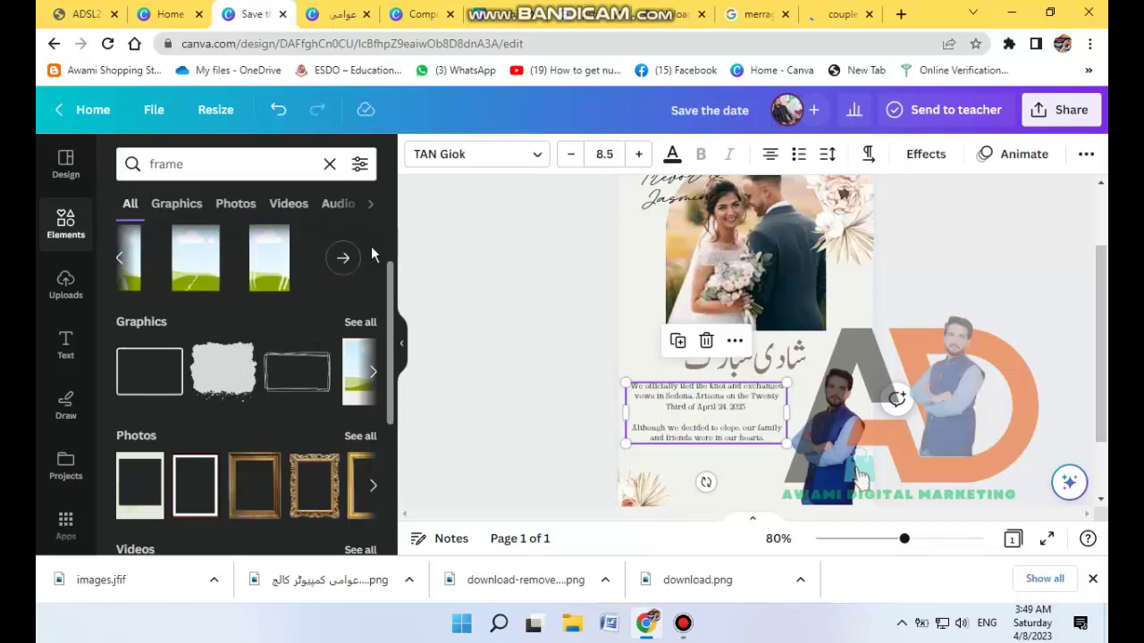
{"action": "scroll", "coordinate": [190, 259], "scroll_direction": "up", "scroll_amount": 2}
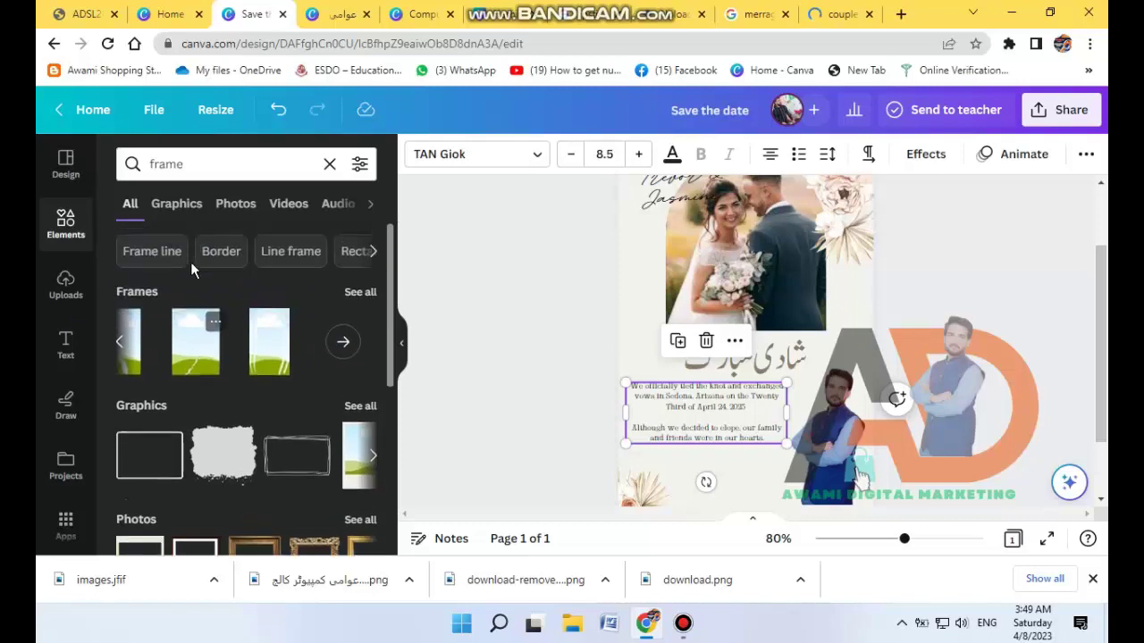
{"action": "left_click", "coordinate": [119, 343]}
{"action": "left_click", "coordinate": [121, 345]}
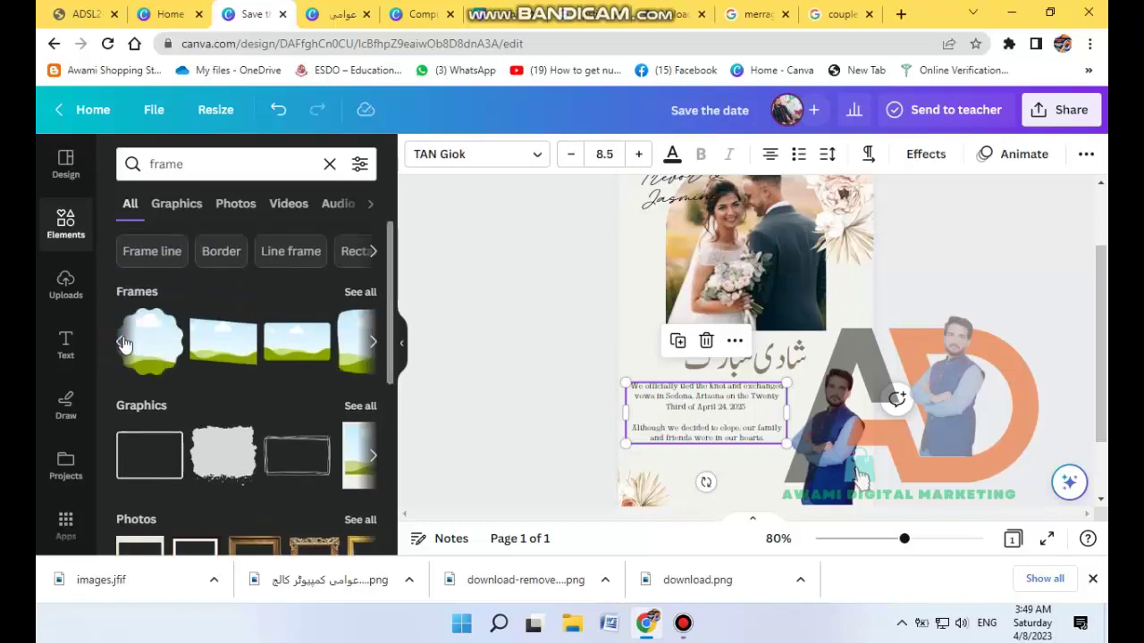
{"action": "mouse_move", "coordinate": [799, 412]}
{"action": "left_mouse_down"}
{"action": "mouse_move", "coordinate": [751, 317]}
{"action": "mouse_move", "coordinate": [828, 417]}
{"action": "left_mouse_up"}
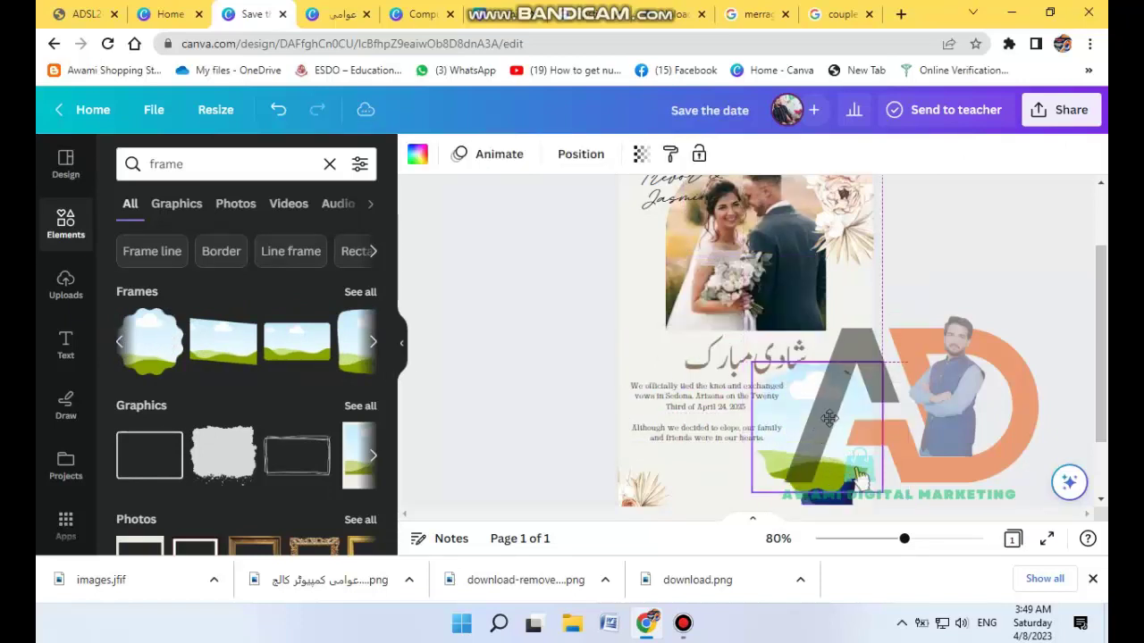
{"action": "left_click_drag", "start_coordinate": [752, 362], "coordinate": [783, 391]}
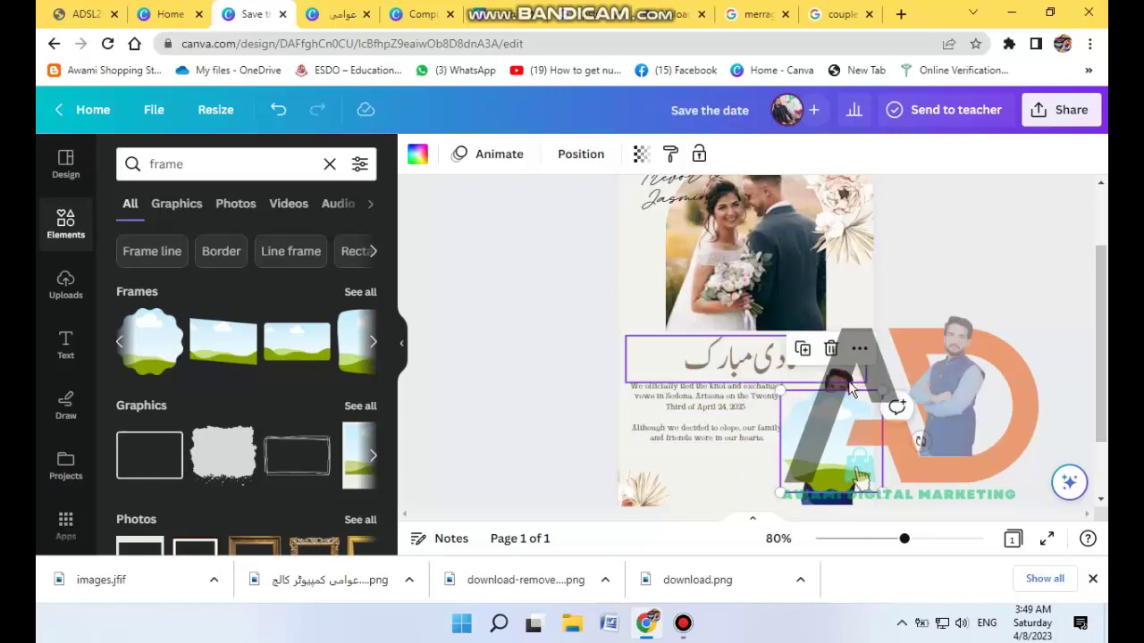
Fill the scalloped frame with the cutout of the man in the blue vest
{"action": "left_click", "coordinate": [850, 387]}
{"action": "left_click_drag", "start_coordinate": [738, 508], "coordinate": [828, 436]}
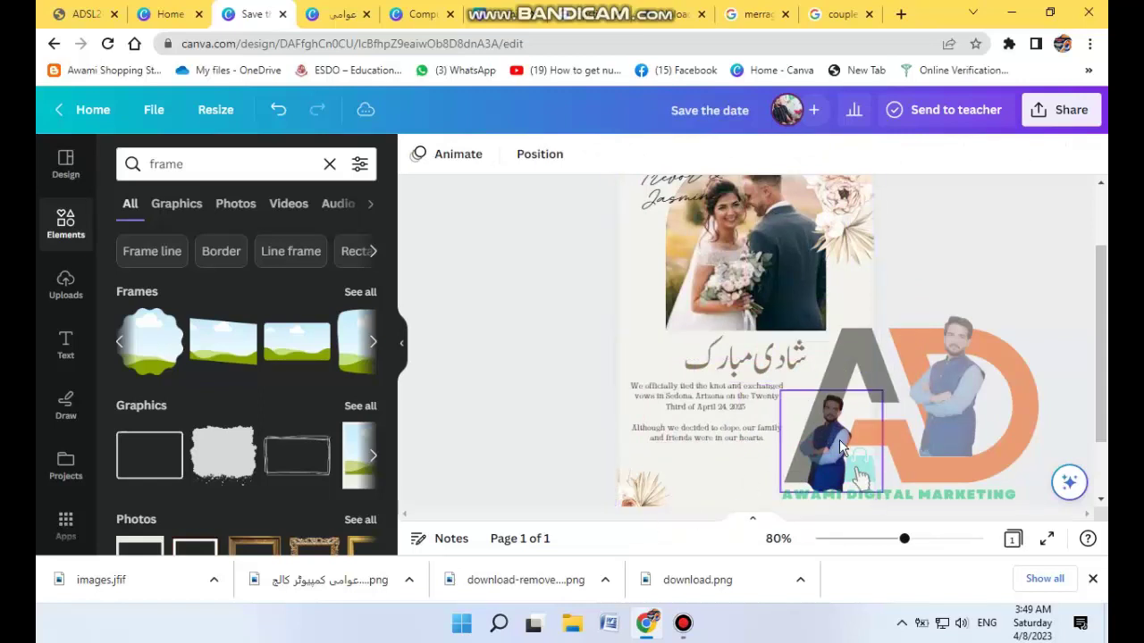
{"action": "left_click", "coordinate": [828, 471]}
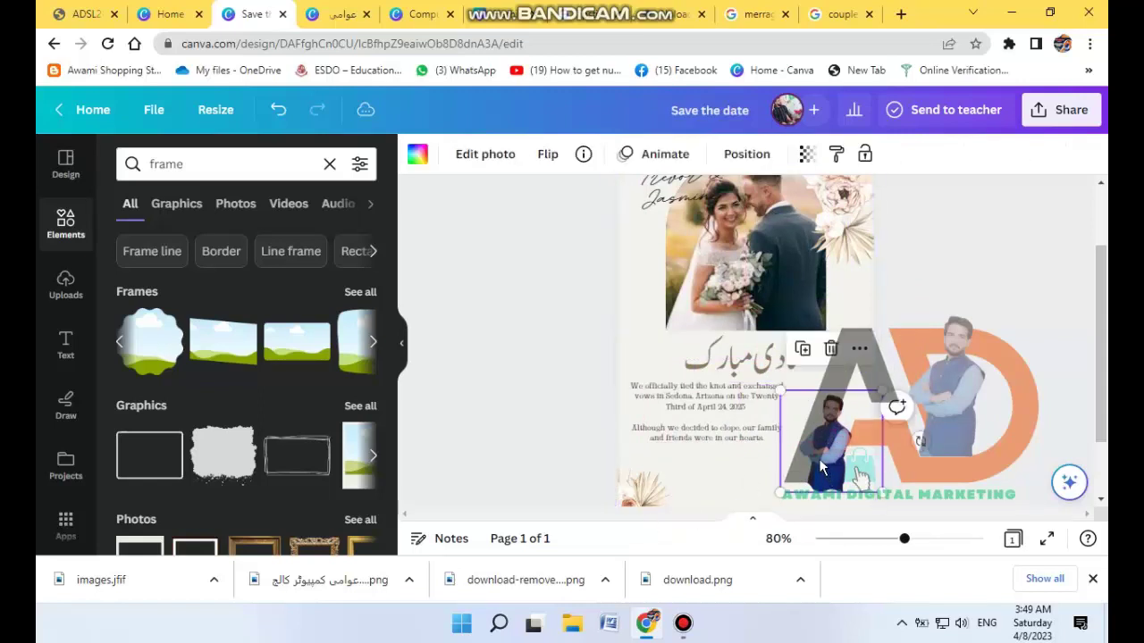
Add the grey brush-stroke graphic below the paragraph, shrink it, and try to fill it with the uploaded photo of the woman
{"action": "mouse_move", "coordinate": [223, 447]}
{"action": "left_mouse_down"}
{"action": "mouse_move", "coordinate": [679, 474]}
{"action": "mouse_move", "coordinate": [706, 465]}
{"action": "left_mouse_up"}
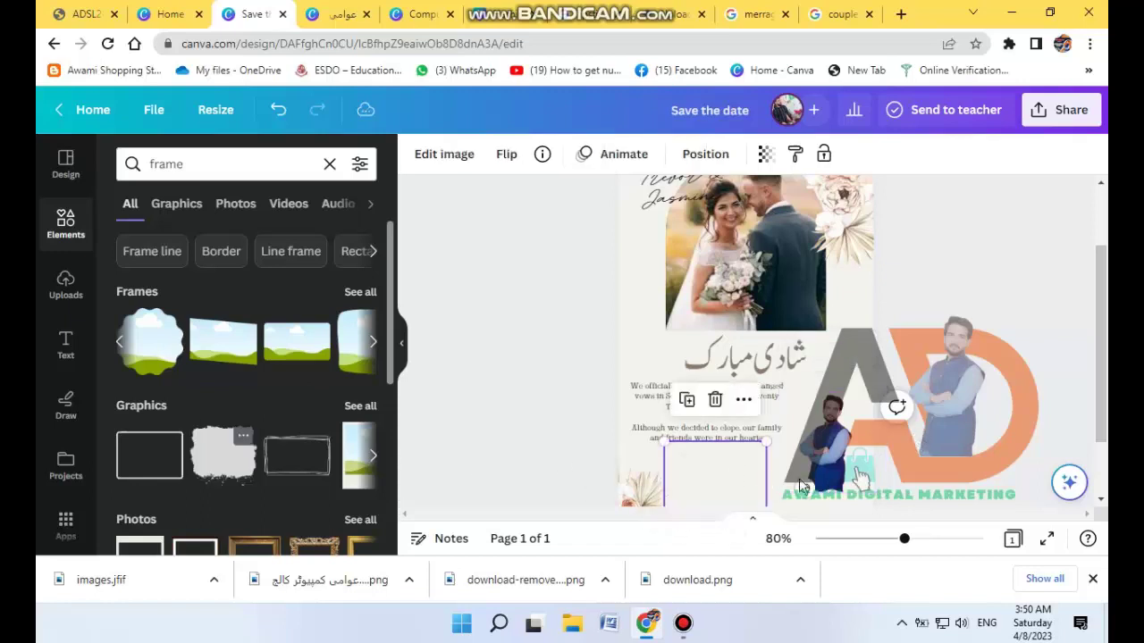
{"action": "left_click_drag", "start_coordinate": [766, 442], "coordinate": [722, 465]}
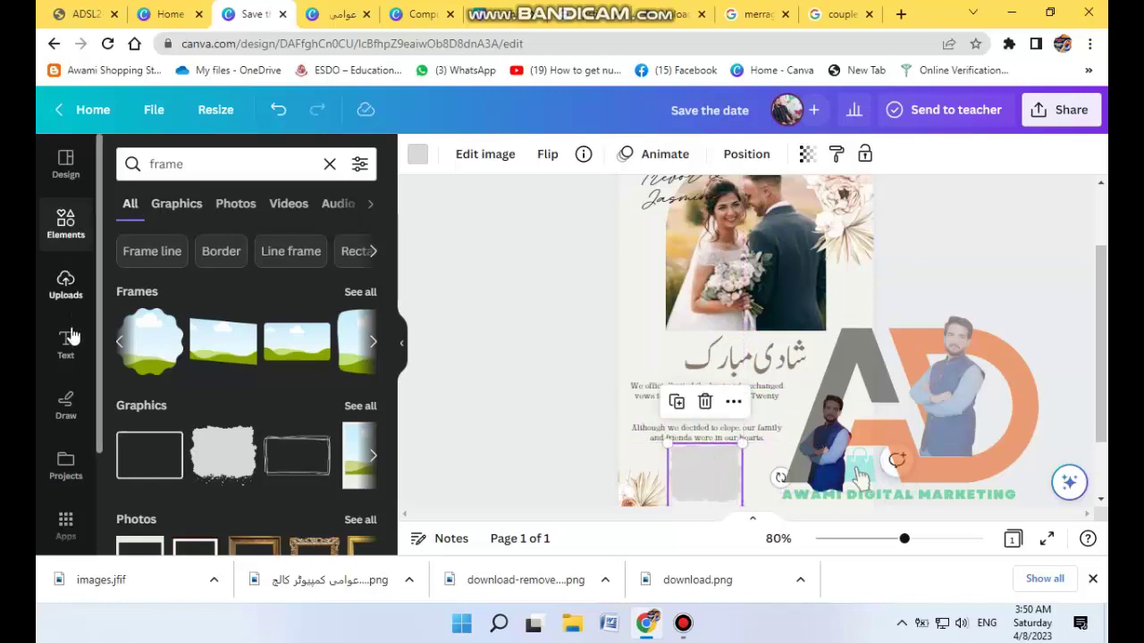
{"action": "left_click", "coordinate": [70, 299]}
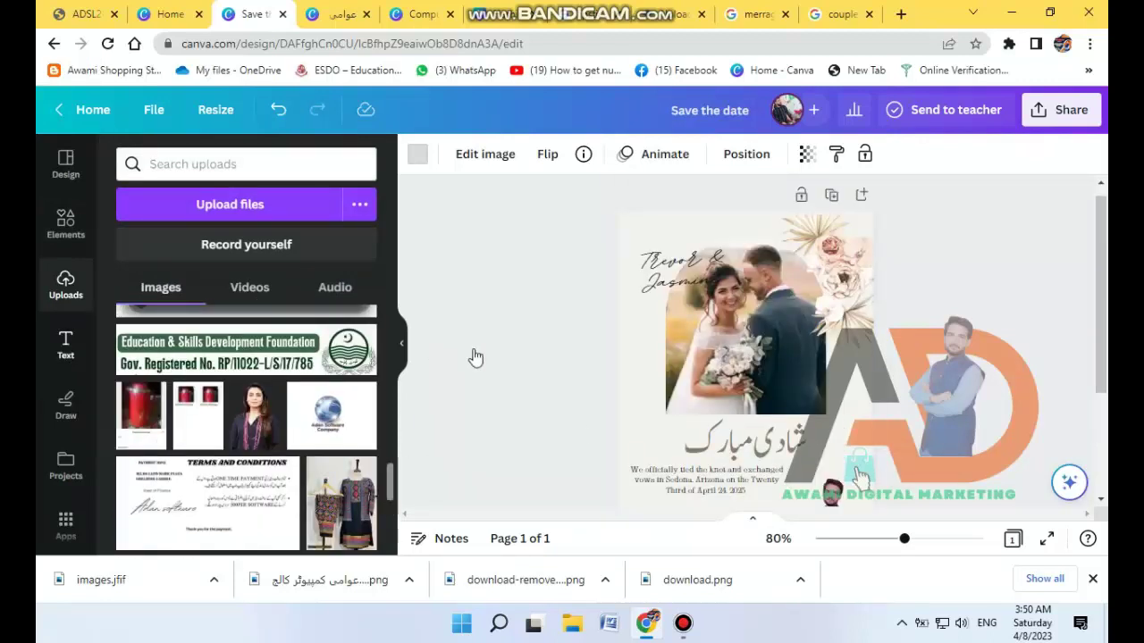
{"action": "scroll", "coordinate": [679, 390], "scroll_direction": "down", "scroll_amount": 2}
{"action": "left_click", "coordinate": [680, 391]}
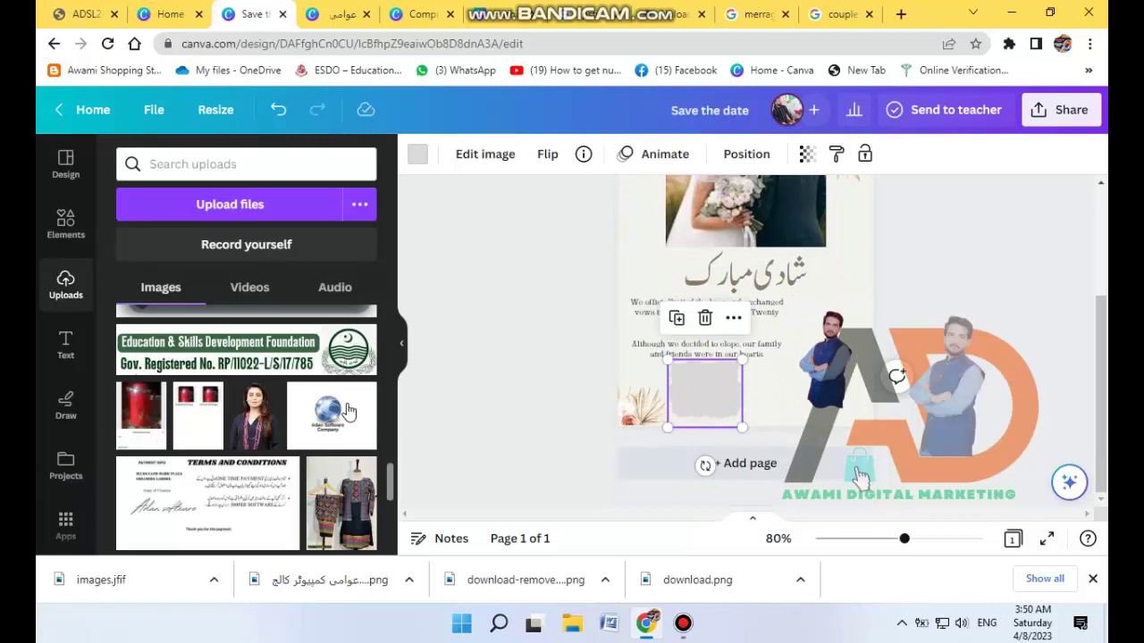
{"action": "mouse_move", "coordinate": [264, 425]}
{"action": "left_click_drag", "start_coordinate": [527, 415], "coordinate": [698, 357]}
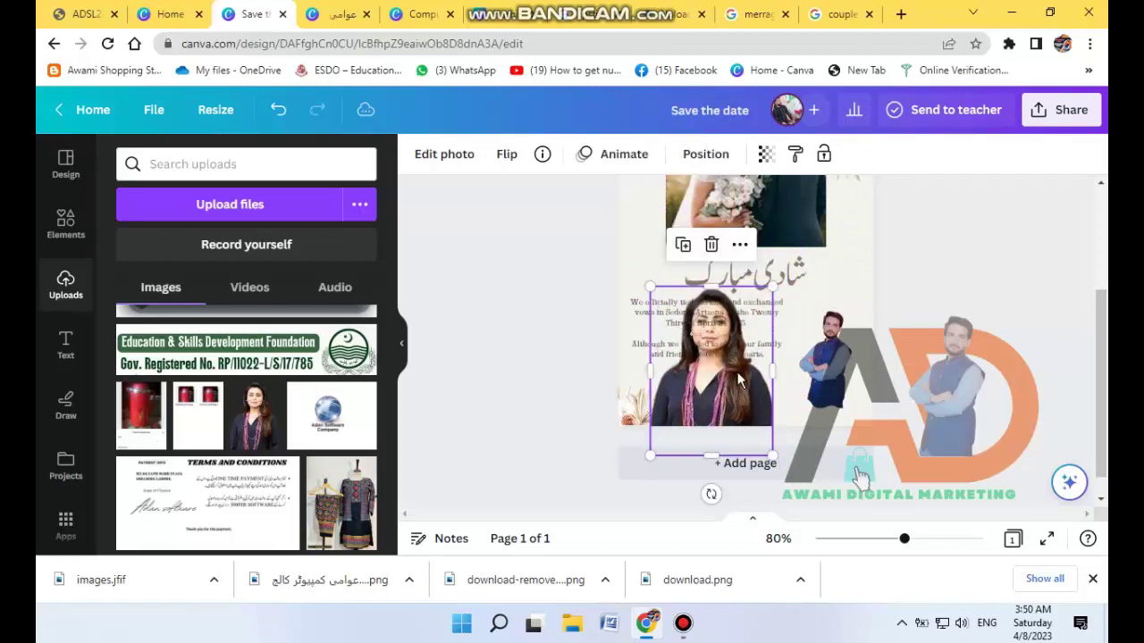
Delete the woman's photo and the grey brush-stroke graphic from the card
{"action": "key", "text": "Delete"}
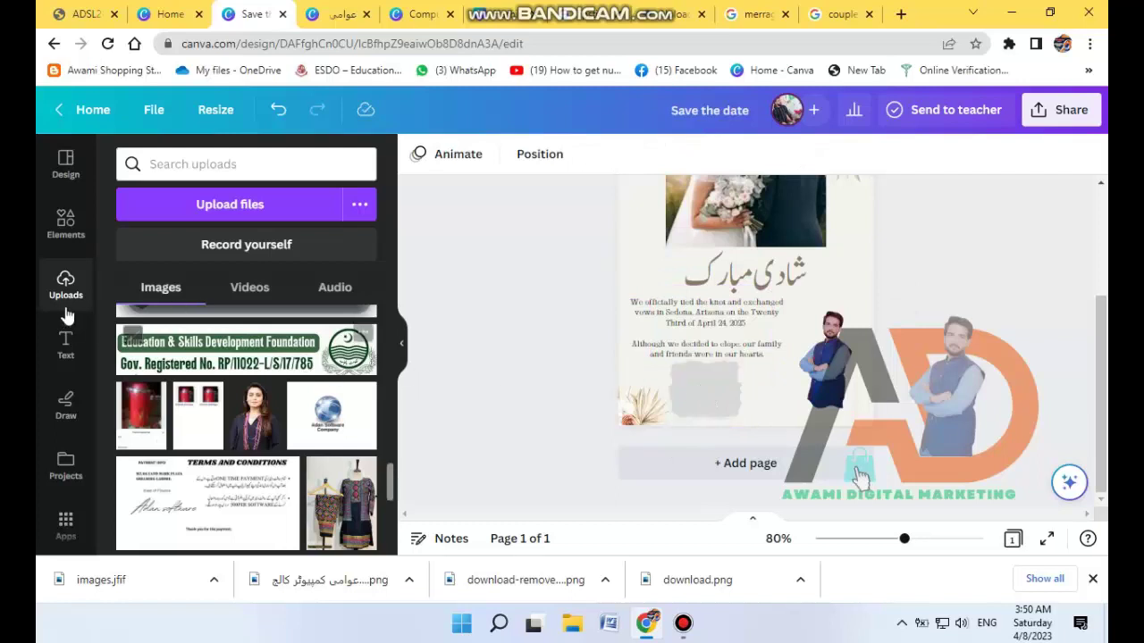
{"action": "left_click", "coordinate": [66, 224]}
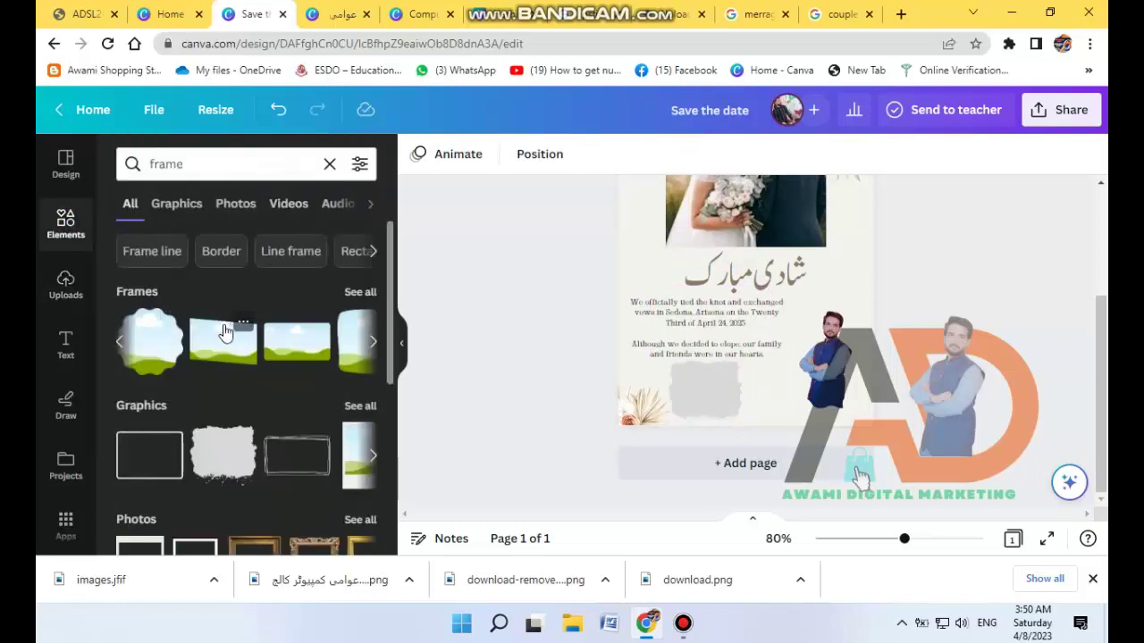
{"action": "scroll", "coordinate": [225, 332], "scroll_direction": "down", "scroll_amount": 4}
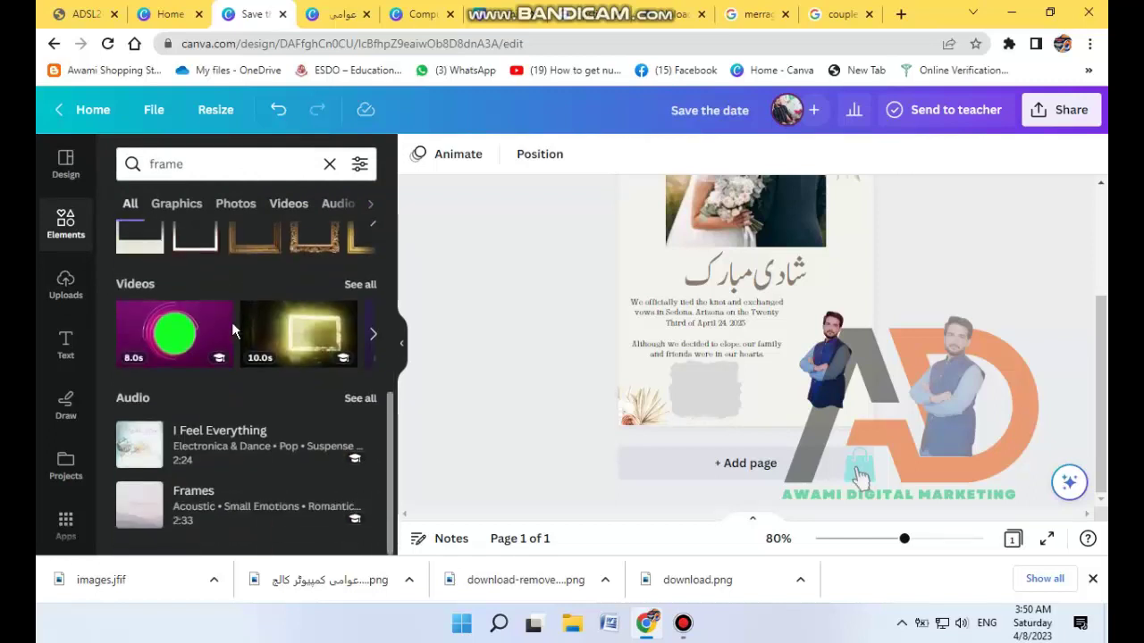
{"action": "scroll", "coordinate": [704, 402], "scroll_direction": "up", "scroll_amount": 2}
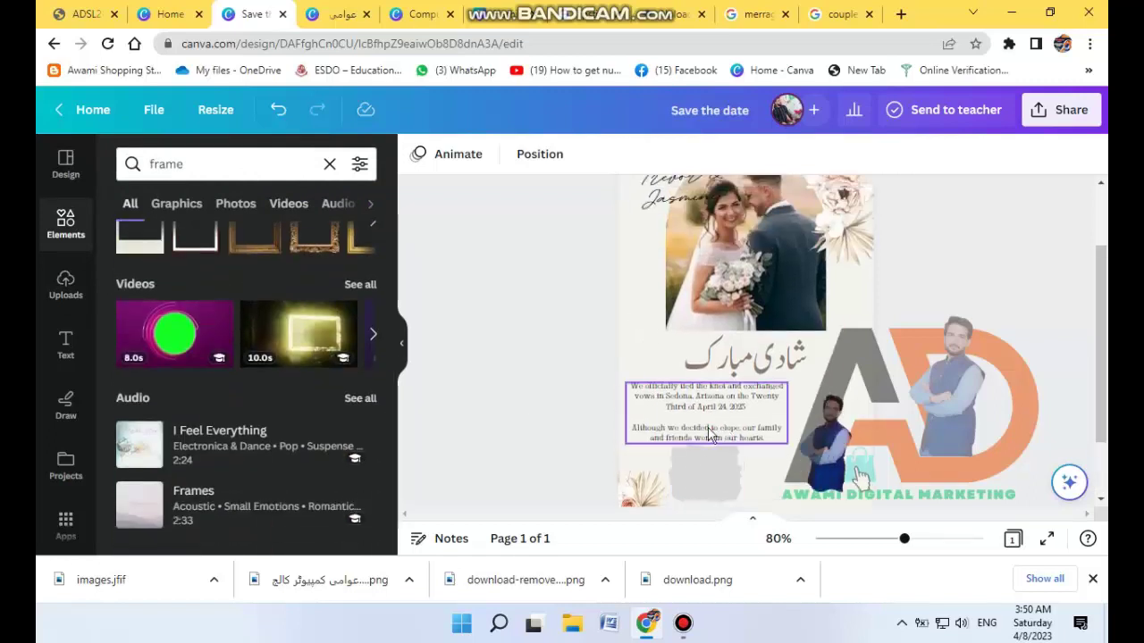
{"action": "left_click", "coordinate": [702, 487]}
{"action": "key", "text": "Delete"}
{"action": "left_click", "coordinate": [636, 304]}
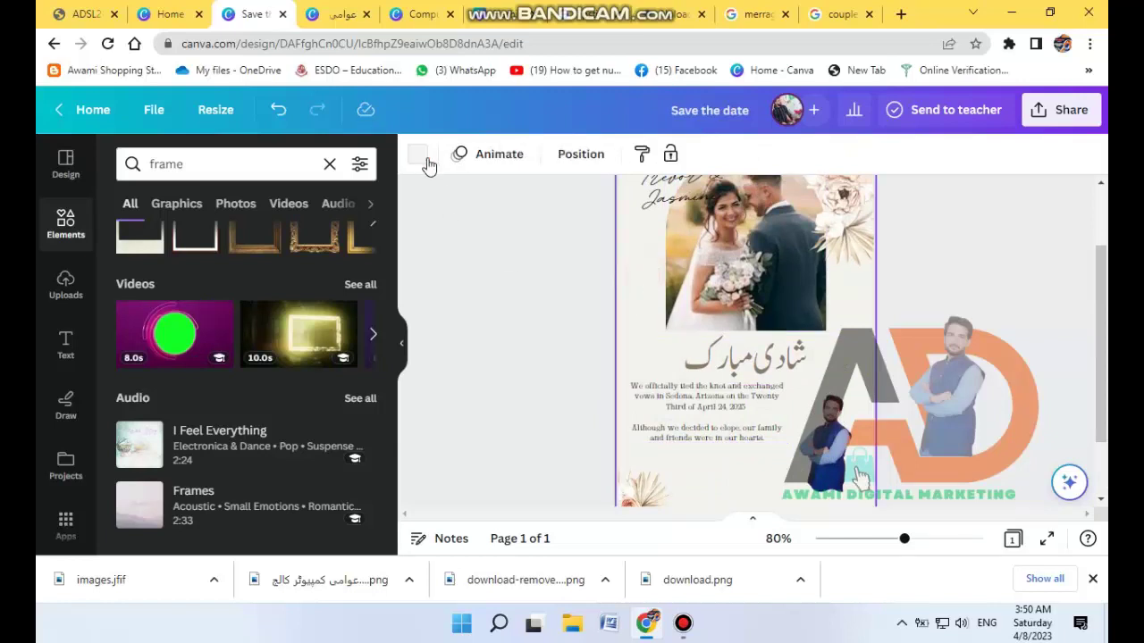
{"action": "left_click", "coordinate": [426, 159]}
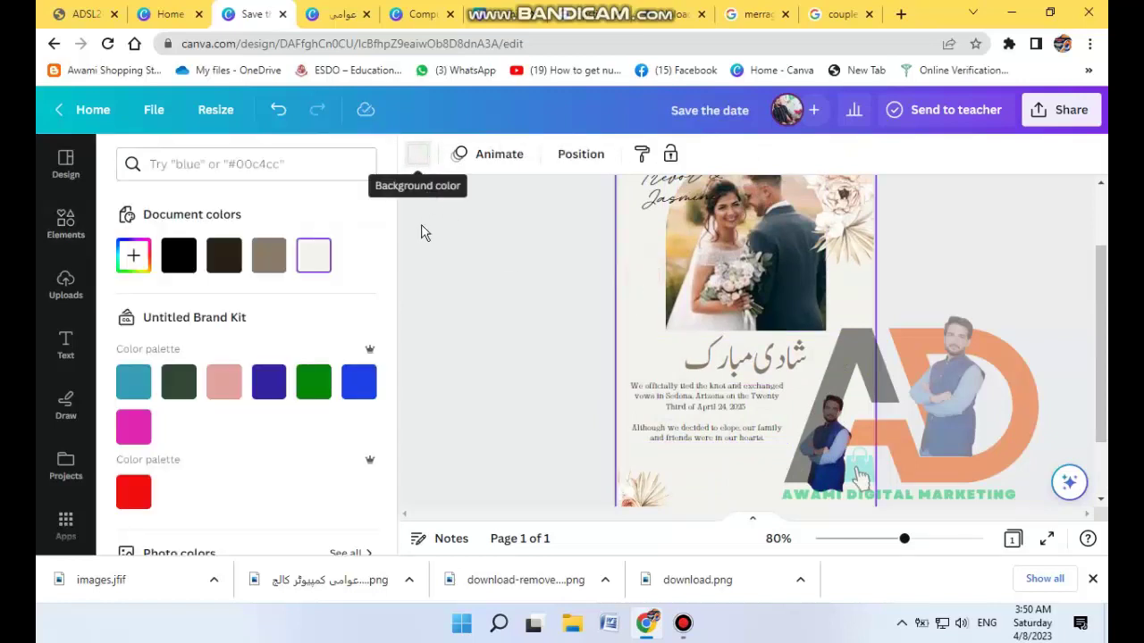
{"action": "left_click", "coordinate": [504, 288]}
{"action": "scroll", "coordinate": [571, 335], "scroll_direction": "up", "scroll_amount": 2}
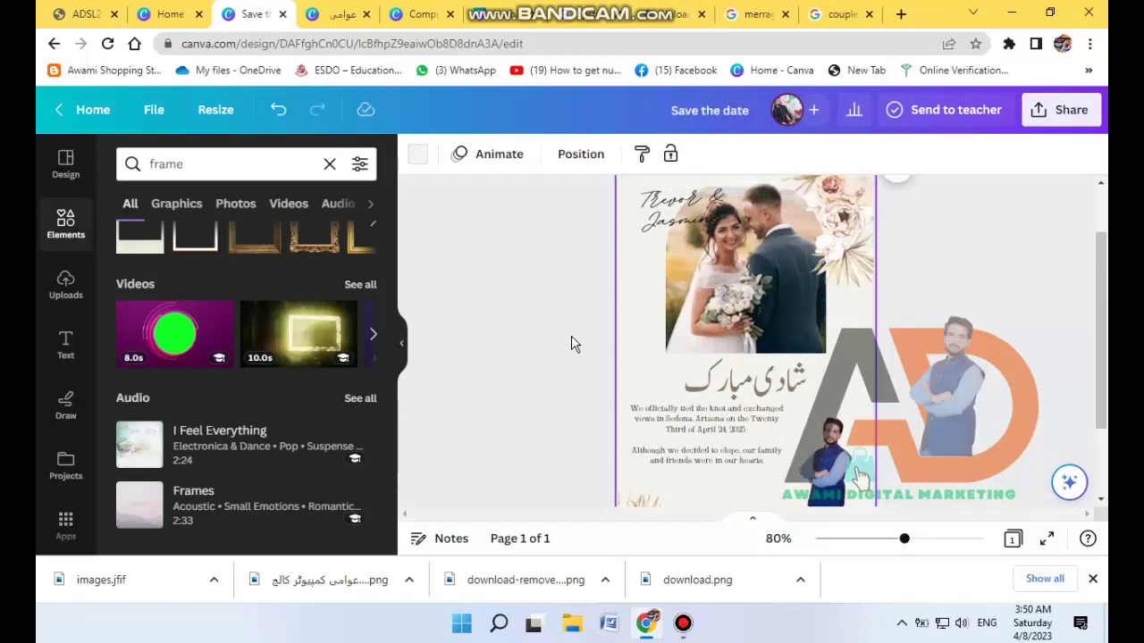
Search the elements for "star shine" and limit the results to graphics
{"action": "left_click", "coordinate": [225, 167]}
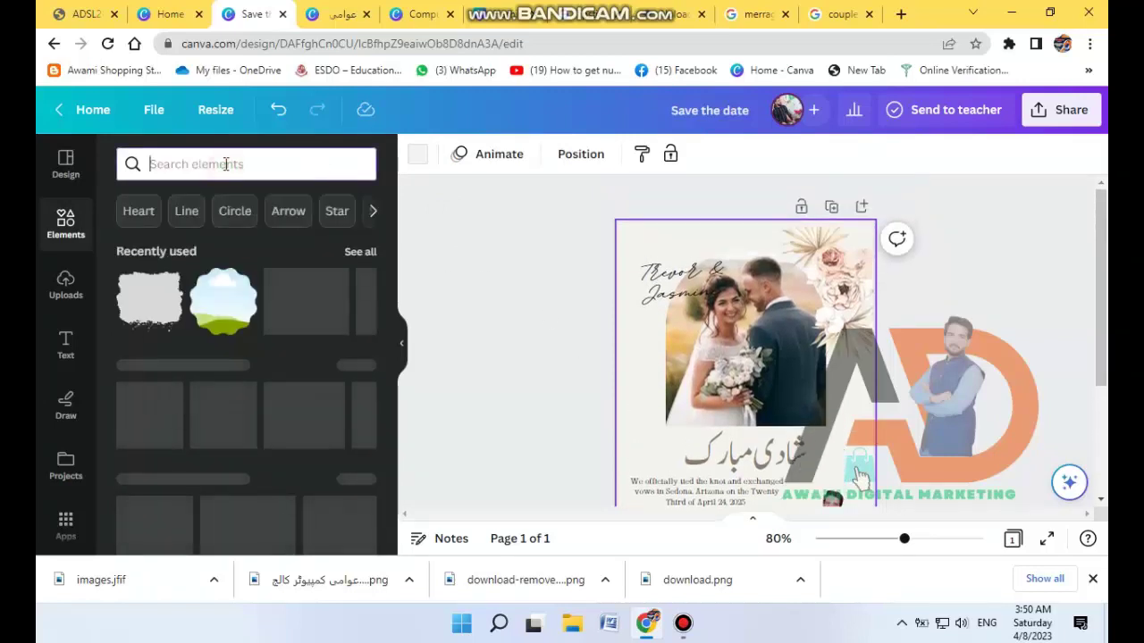
{"action": "left_click", "coordinate": [193, 166]}
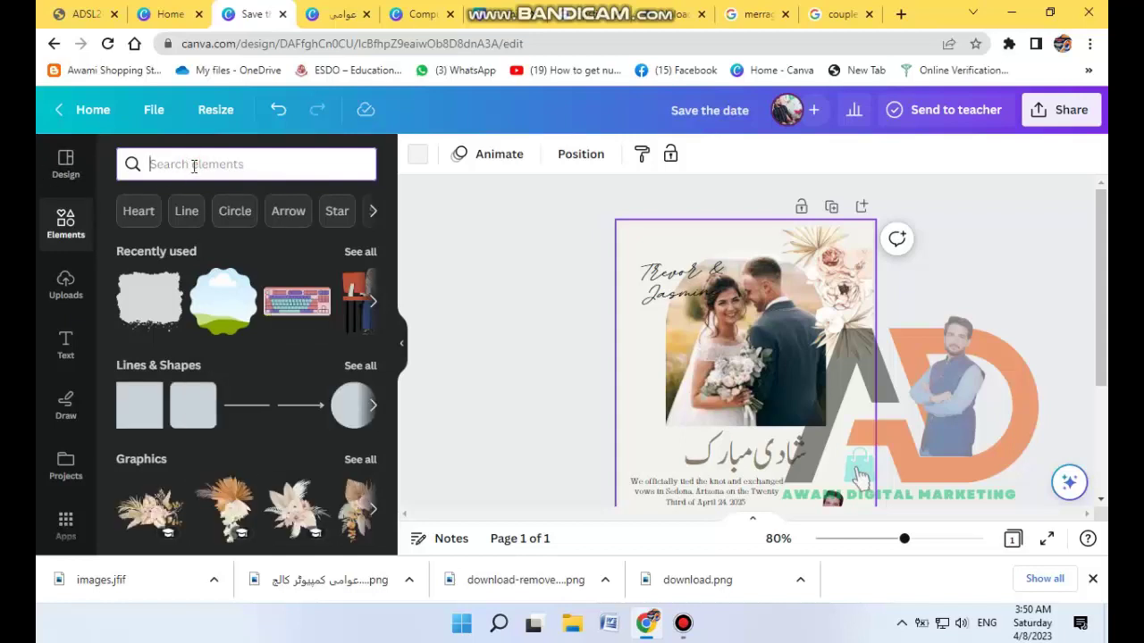
{"action": "type", "text": "star shine"}
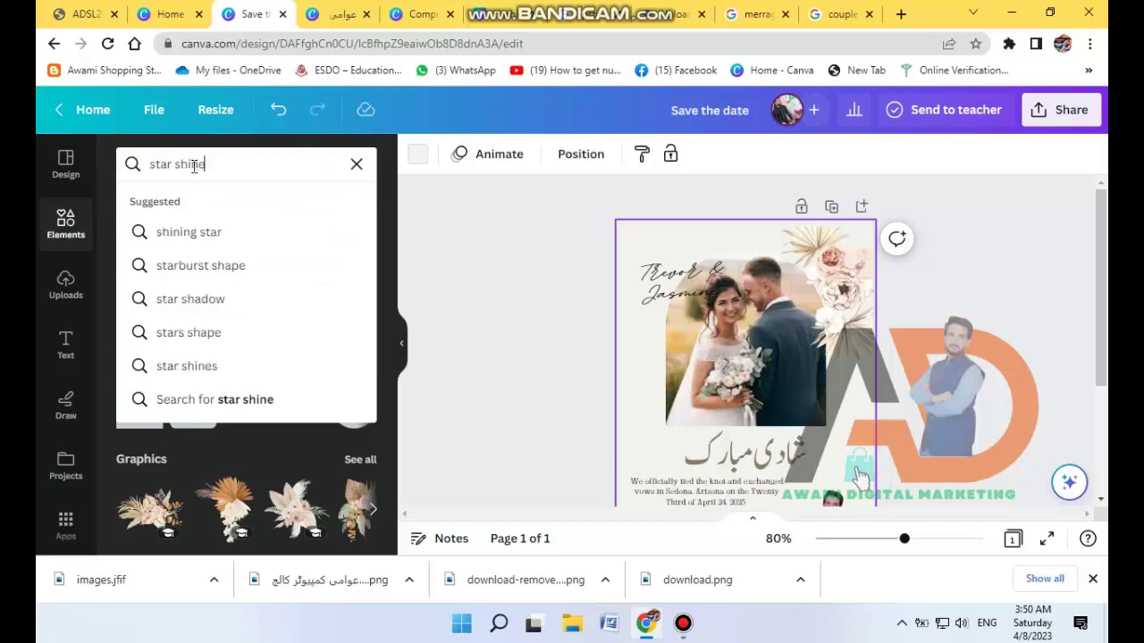
{"action": "key", "text": "Return"}
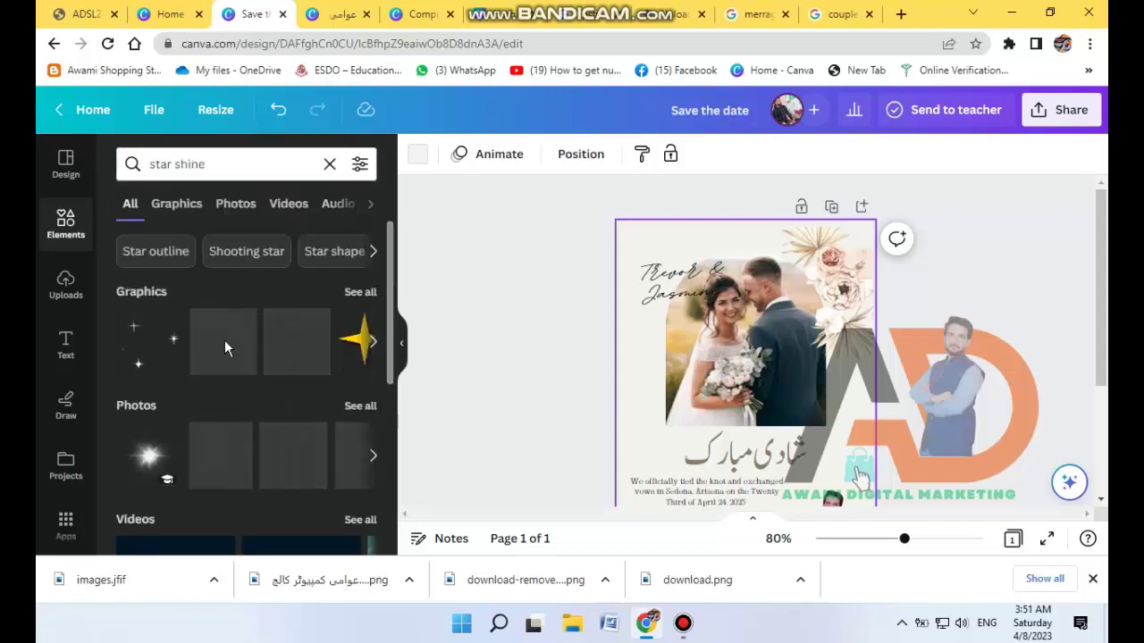
{"action": "scroll", "coordinate": [240, 332], "scroll_direction": "down", "scroll_amount": 2}
{"action": "scroll", "coordinate": [248, 329], "scroll_direction": "down", "scroll_amount": 2}
{"action": "scroll", "coordinate": [248, 329], "scroll_direction": "up", "scroll_amount": 4}
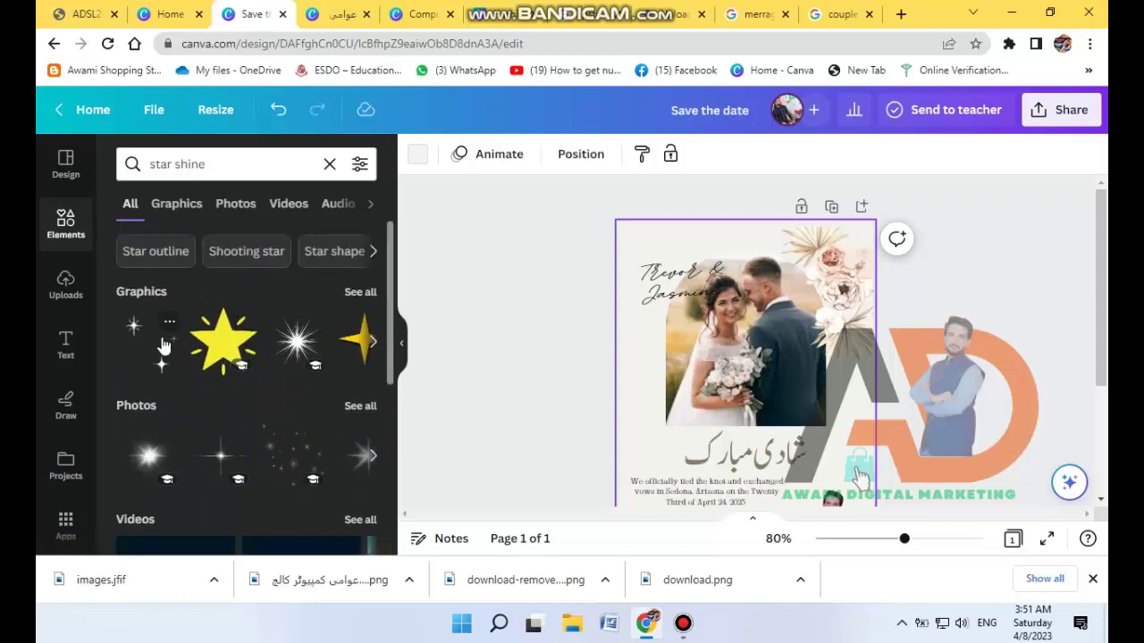
{"action": "left_click", "coordinate": [169, 205]}
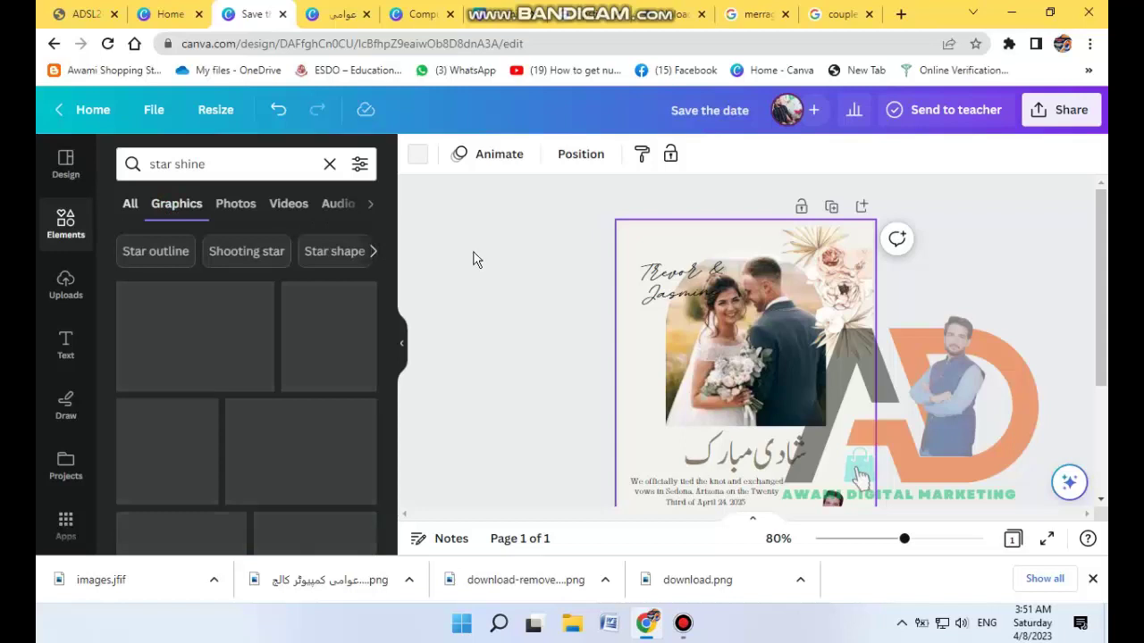
Add the animated white sparkle-stars graphic to the card
{"action": "scroll", "coordinate": [301, 289], "scroll_direction": "down", "scroll_amount": 1}
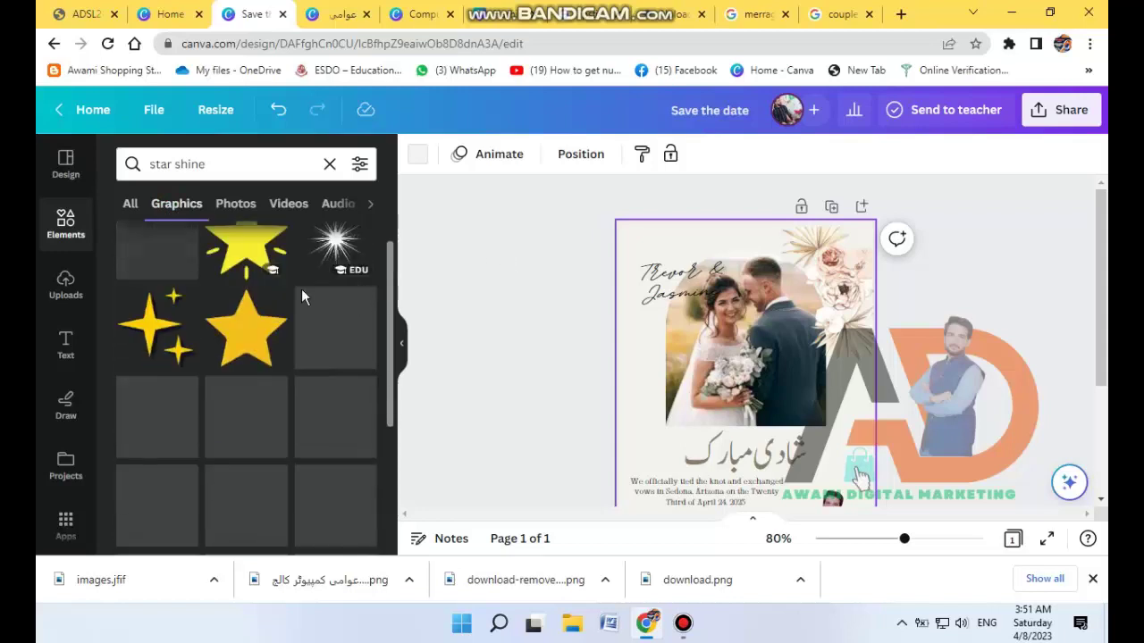
{"action": "scroll", "coordinate": [301, 288], "scroll_direction": "up", "scroll_amount": 1}
{"action": "left_click", "coordinate": [143, 330]}
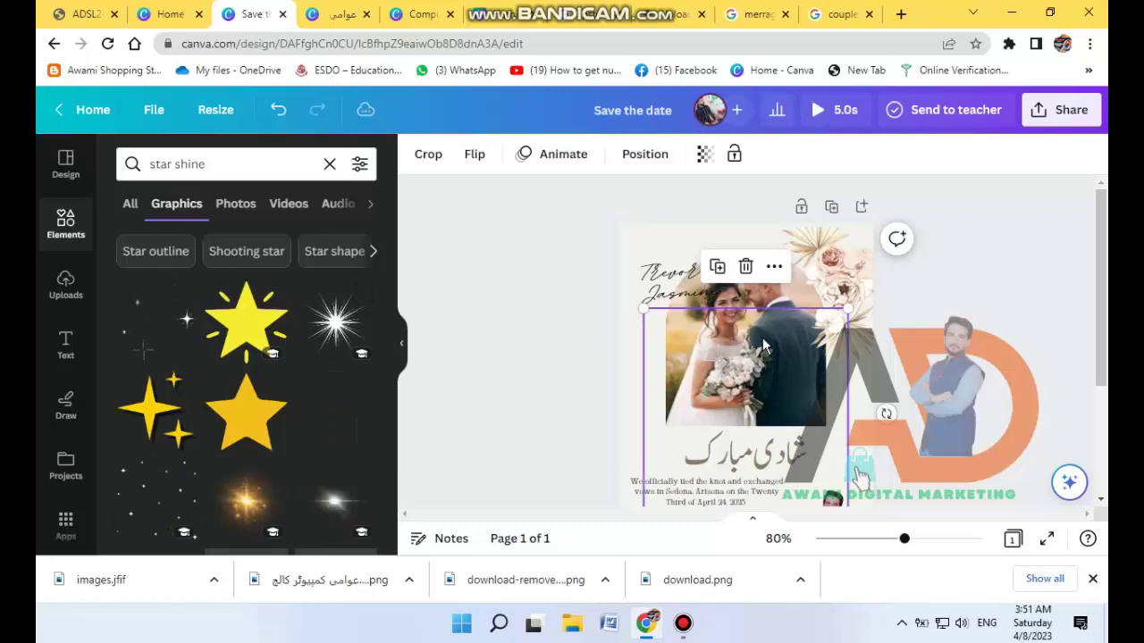
{"action": "scroll", "coordinate": [763, 347], "scroll_direction": "down", "scroll_amount": 3}
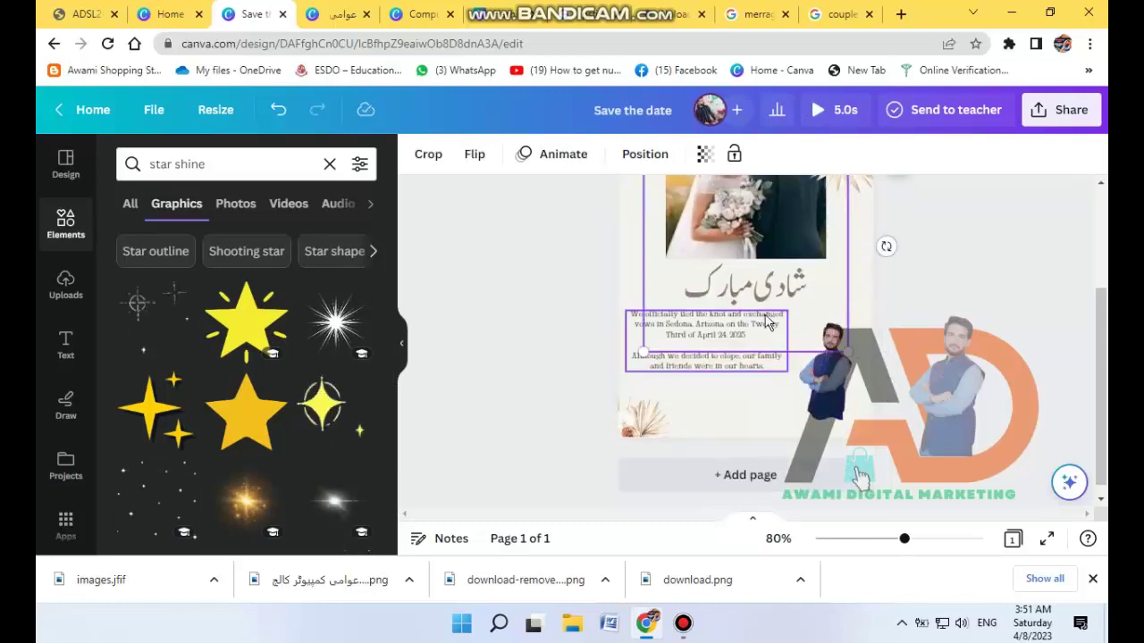
{"action": "scroll", "coordinate": [847, 311], "scroll_direction": "up", "scroll_amount": 2}
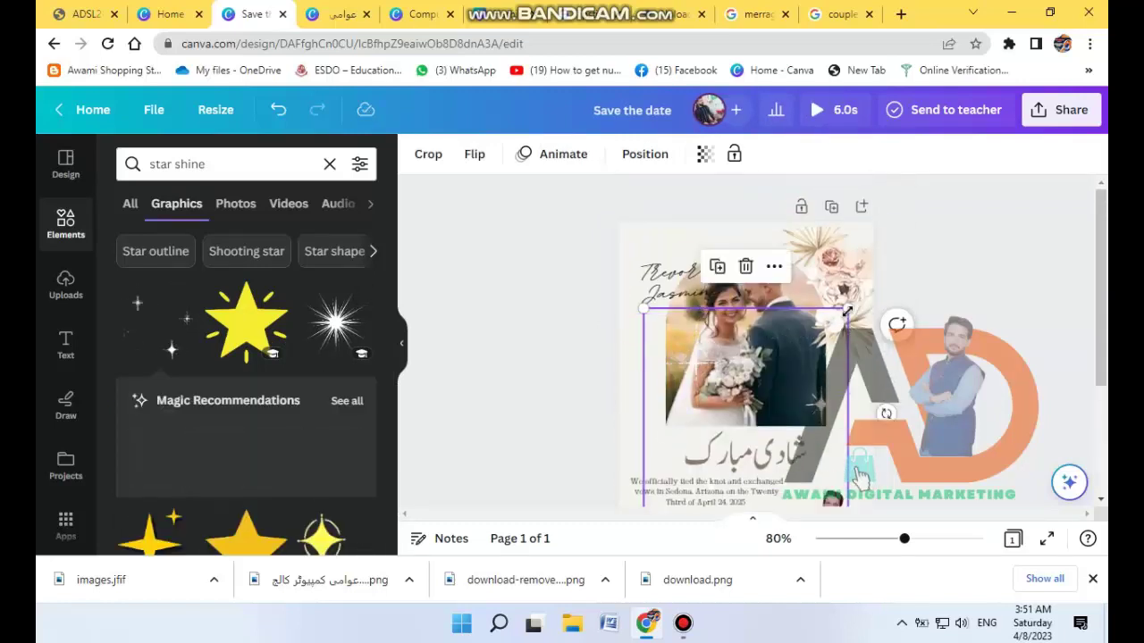
Shrink the white sparkle-stars graphic to a small size and place it at the left edge of the couple photo
{"action": "left_click_drag", "start_coordinate": [847, 311], "coordinate": [652, 371]}
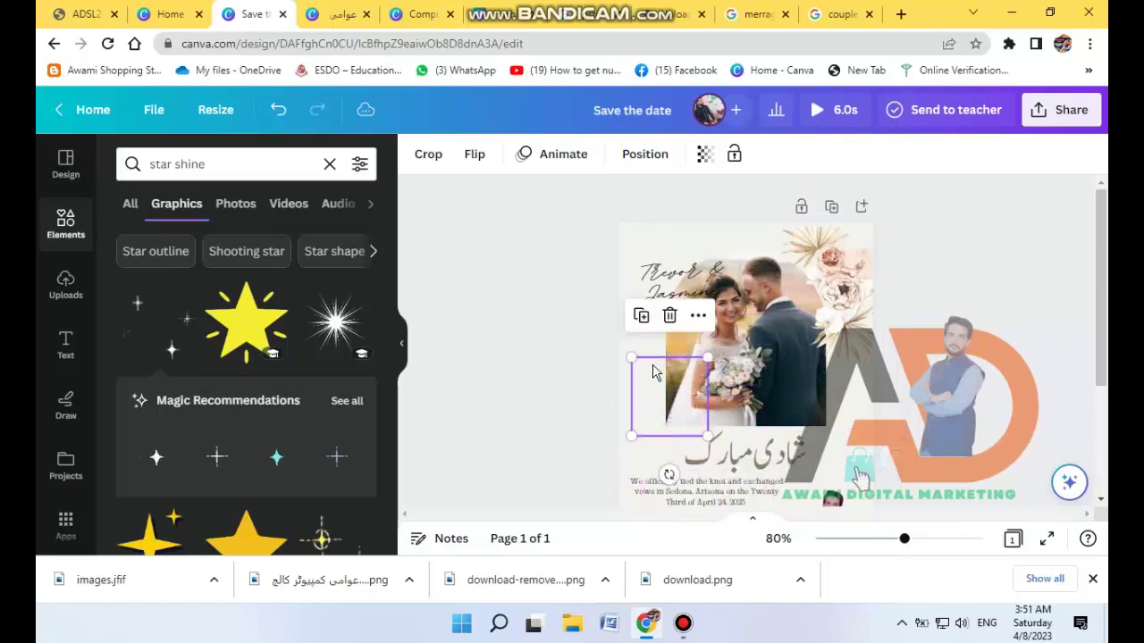
{"action": "left_click", "coordinate": [687, 243]}
{"action": "key", "text": "Escape"}
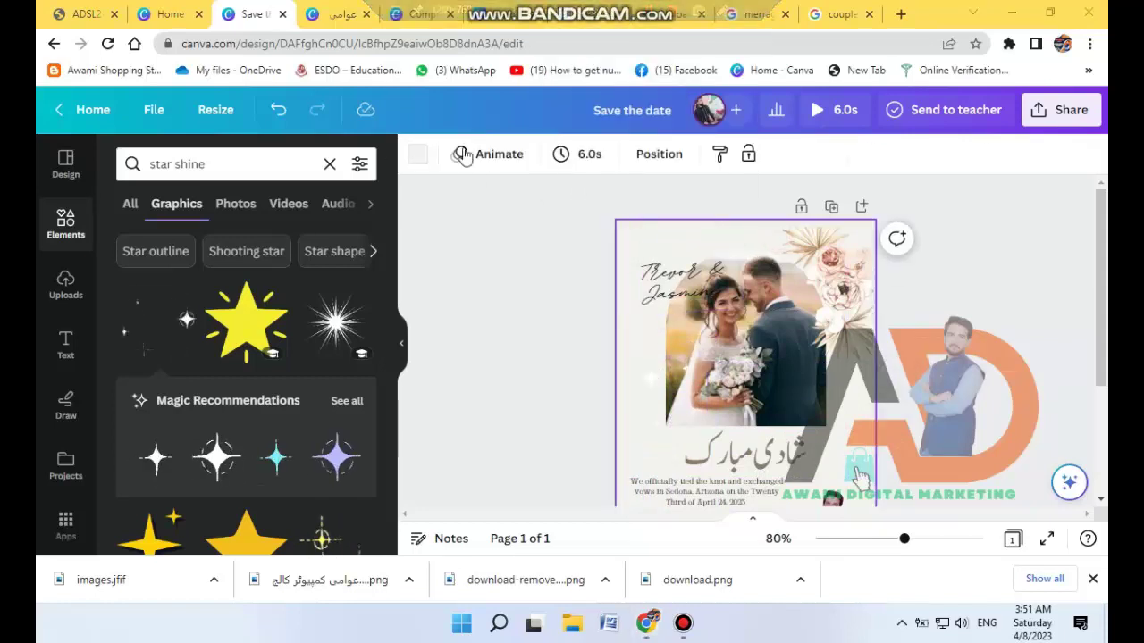
Change the card's background to the black-to-blue linear gradient (#000000, #3533cd)
{"action": "left_click", "coordinate": [414, 156]}
{"action": "scroll", "coordinate": [262, 358], "scroll_direction": "down", "scroll_amount": 5}
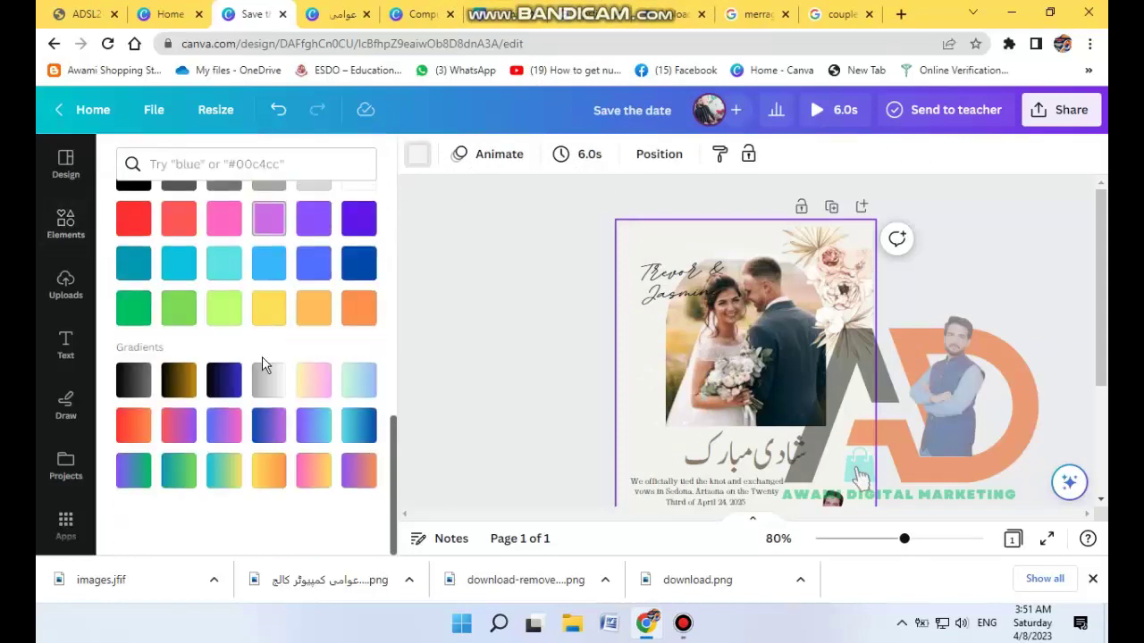
{"action": "left_click", "coordinate": [261, 435]}
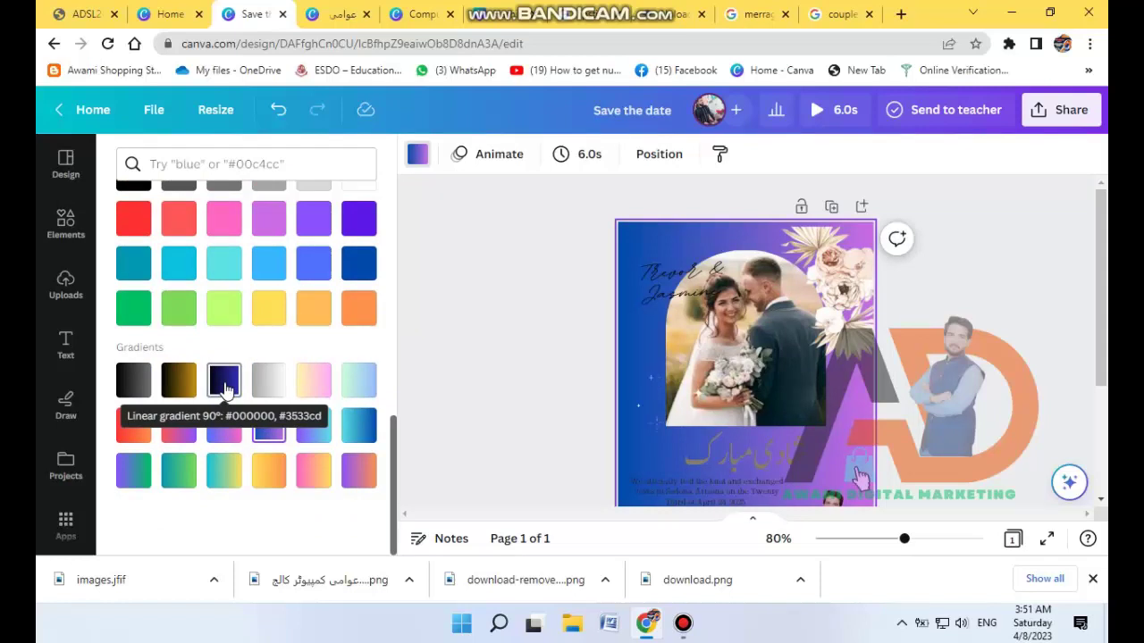
{"action": "left_click", "coordinate": [224, 383]}
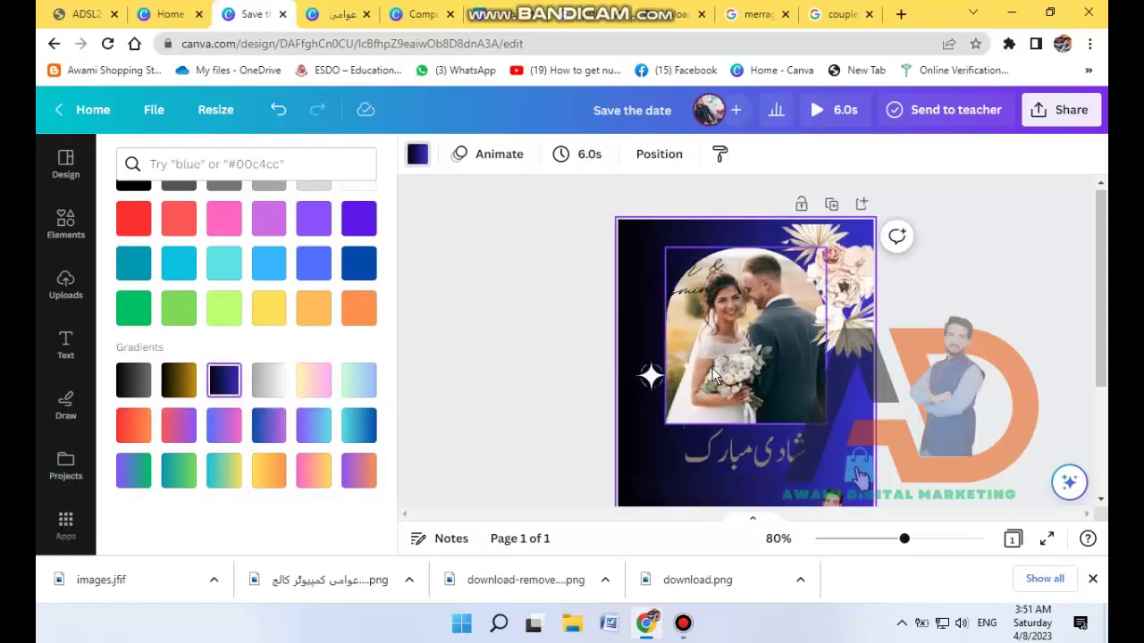
Recolor the English paragraph below the Urdu heading to yellow
{"action": "scroll", "coordinate": [711, 375], "scroll_direction": "down", "scroll_amount": 3}
{"action": "scroll", "coordinate": [711, 380], "scroll_direction": "up", "scroll_amount": 1}
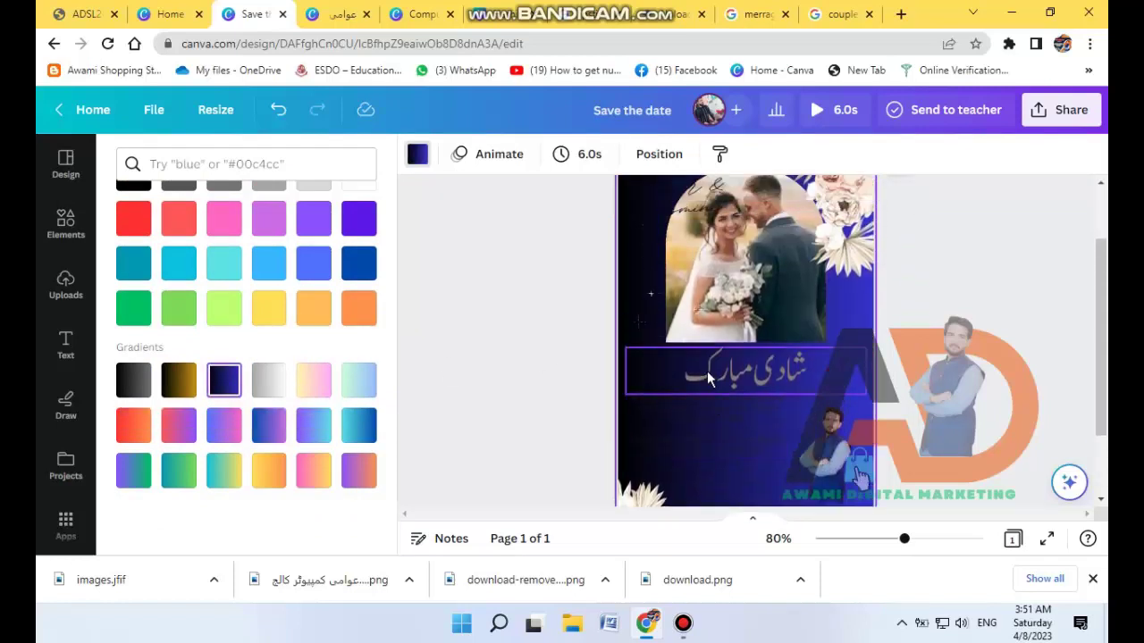
{"action": "left_click", "coordinate": [722, 413]}
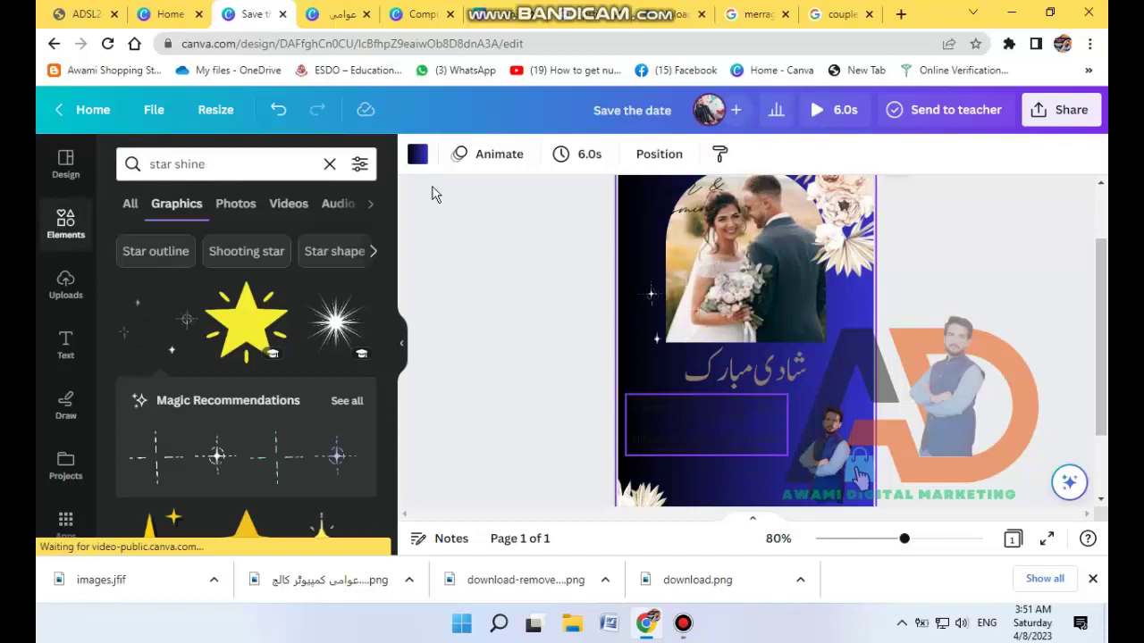
{"action": "left_click", "coordinate": [712, 410]}
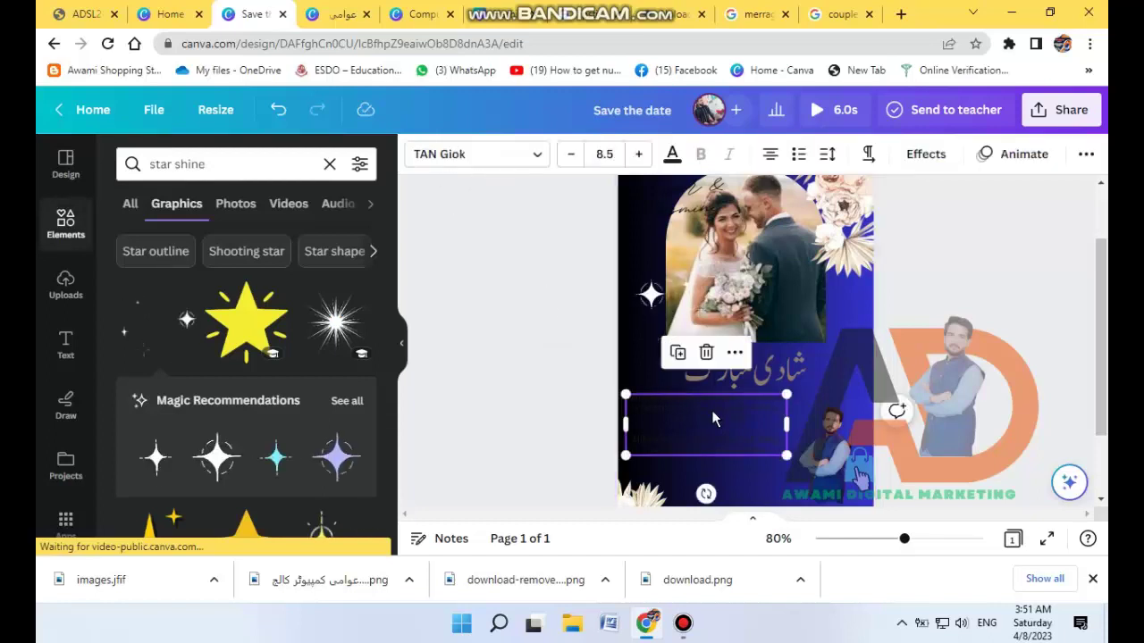
{"action": "left_click", "coordinate": [672, 154]}
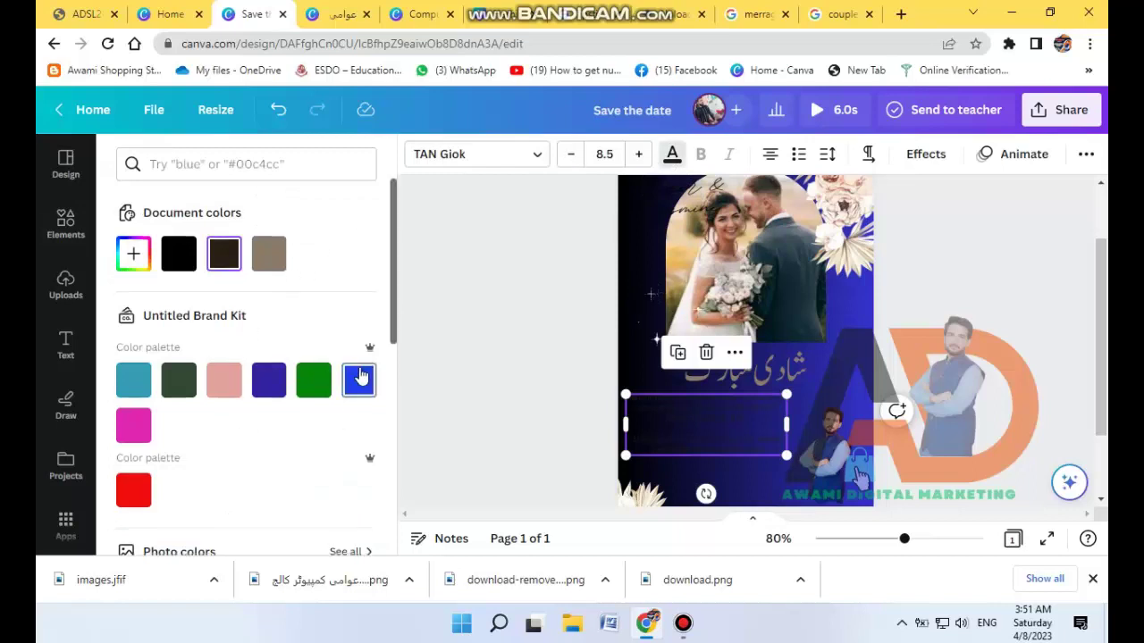
{"action": "scroll", "coordinate": [357, 376], "scroll_direction": "down", "scroll_amount": 2}
{"action": "scroll", "coordinate": [326, 455], "scroll_direction": "down", "scroll_amount": 4}
{"action": "left_click", "coordinate": [269, 471]}
{"action": "left_click", "coordinate": [554, 375]}
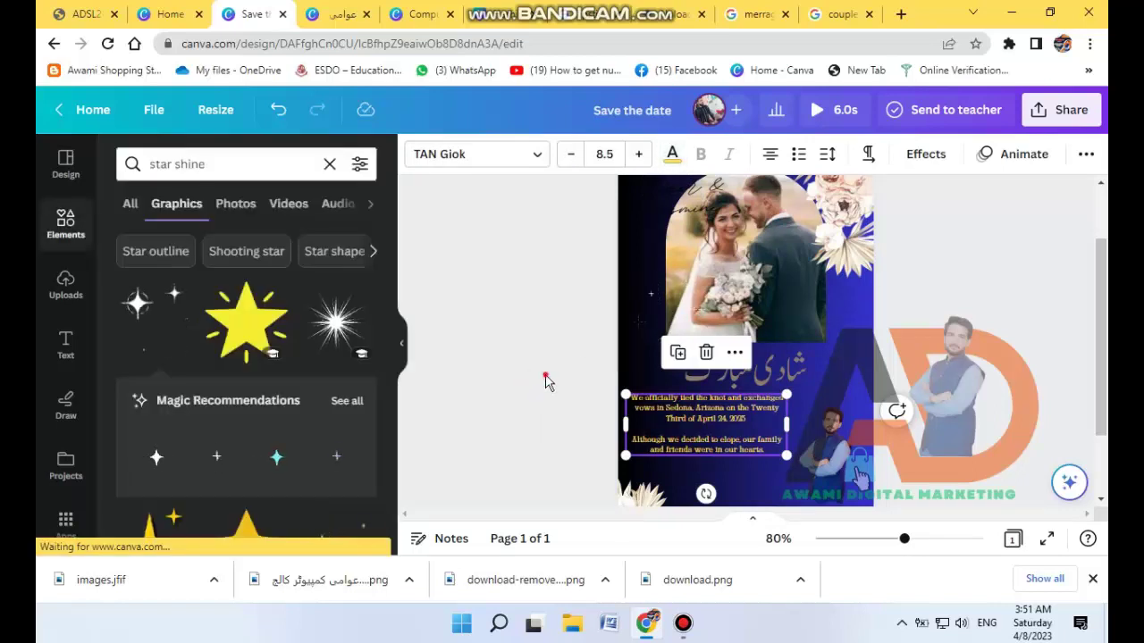
{"action": "left_click", "coordinate": [522, 320]}
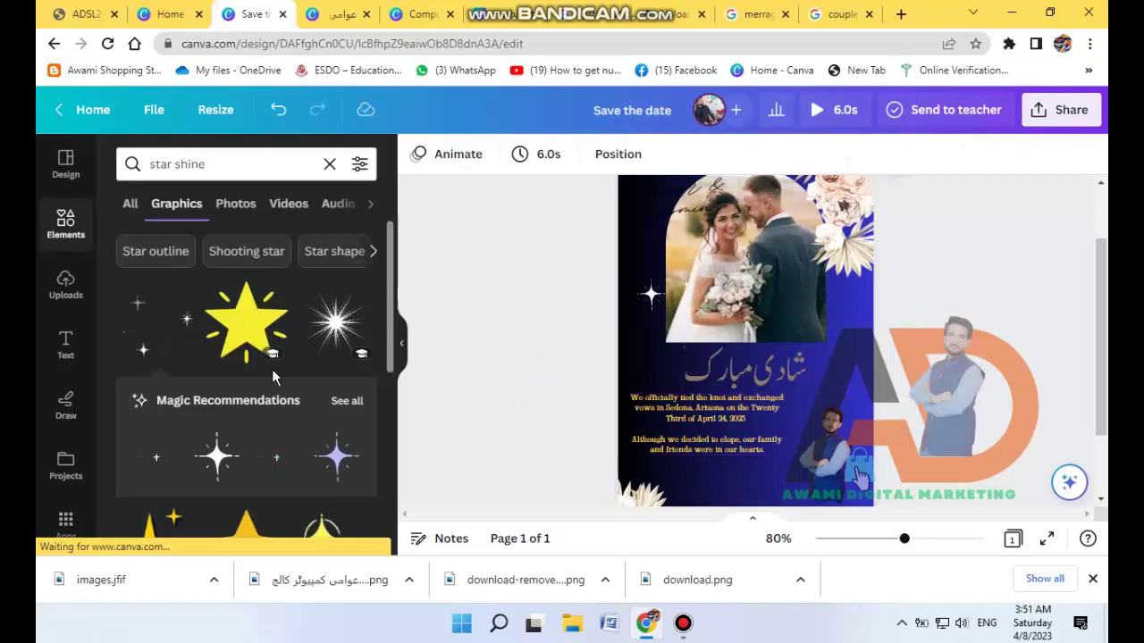
Add the white starburst graphic to the card and place it to the right of the Urdu heading, above the man's cutout
{"action": "left_click", "coordinate": [340, 322]}
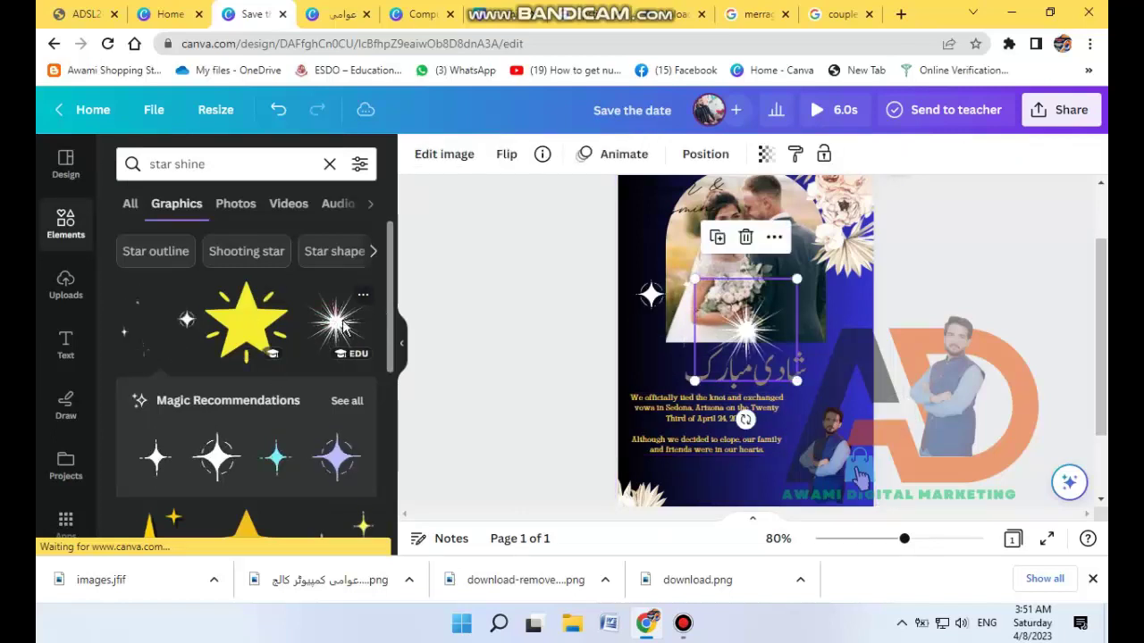
{"action": "left_click_drag", "start_coordinate": [749, 318], "coordinate": [841, 370]}
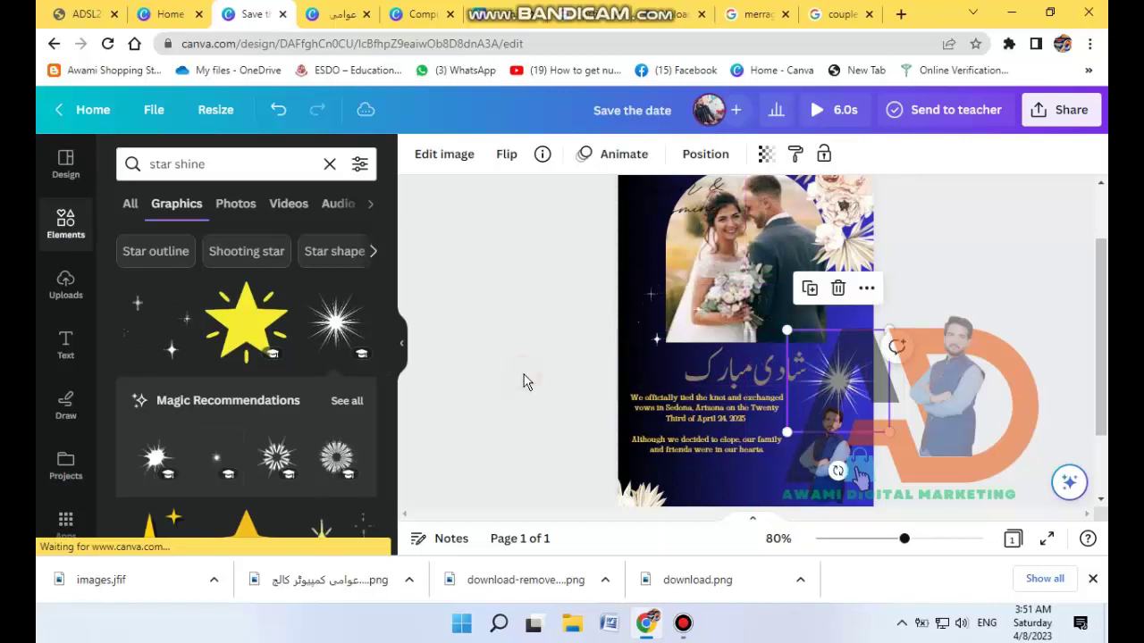
{"action": "left_click", "coordinate": [531, 341]}
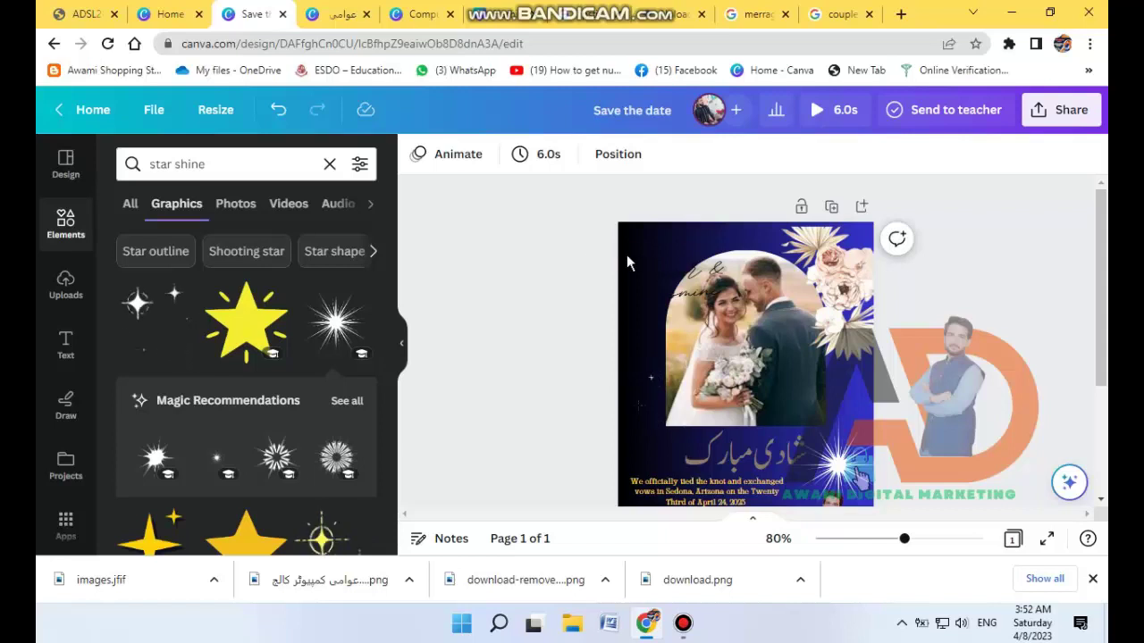
{"action": "mouse_move", "coordinate": [519, 5]}
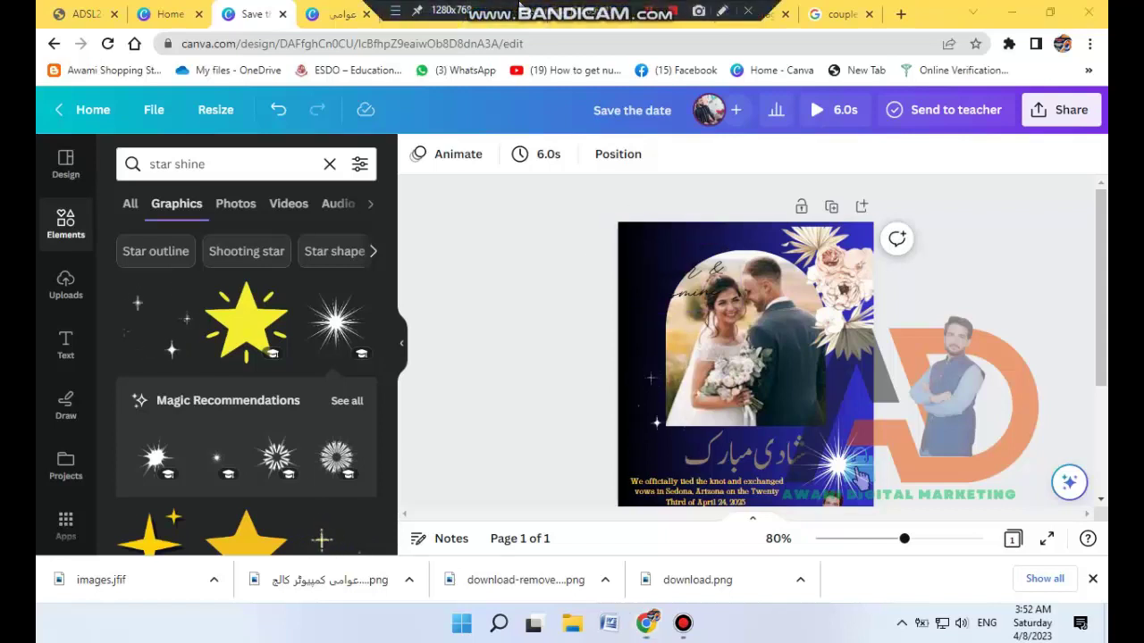